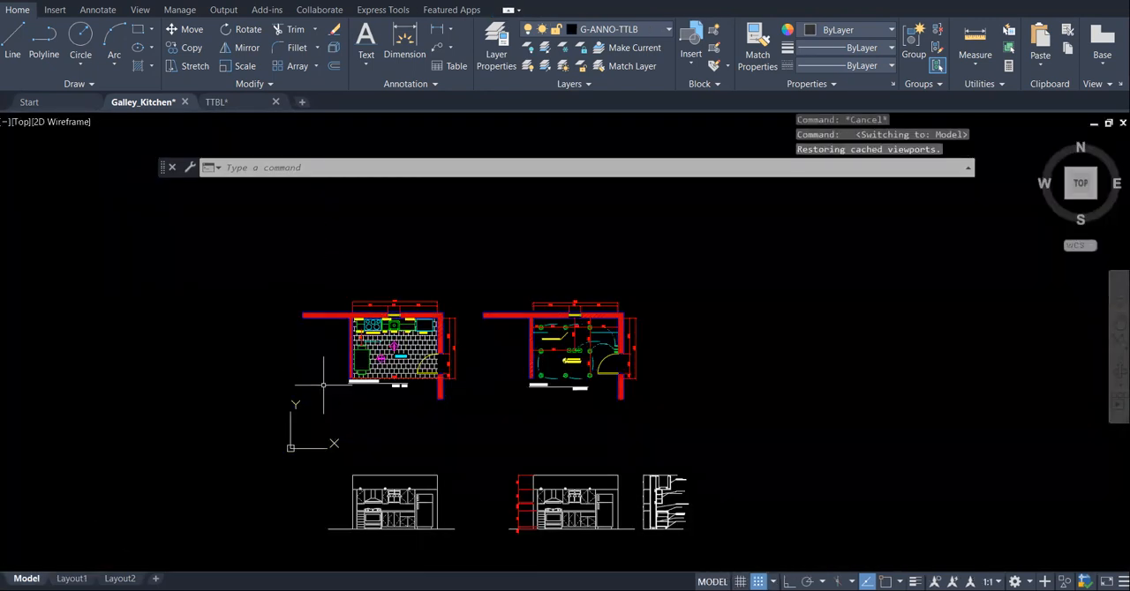
- Inspect the Hatch Edit settings of the kitchen floor plan's wall hatch, and look over the drawings in model space
scroll(335, 343, "up", 4)
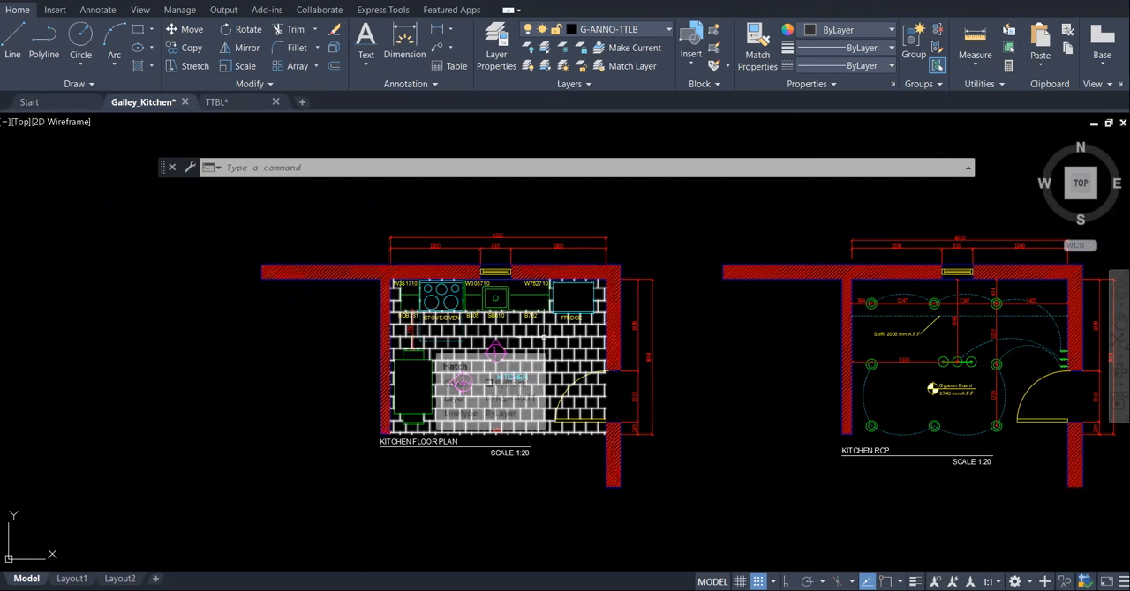
left_click(567, 262)
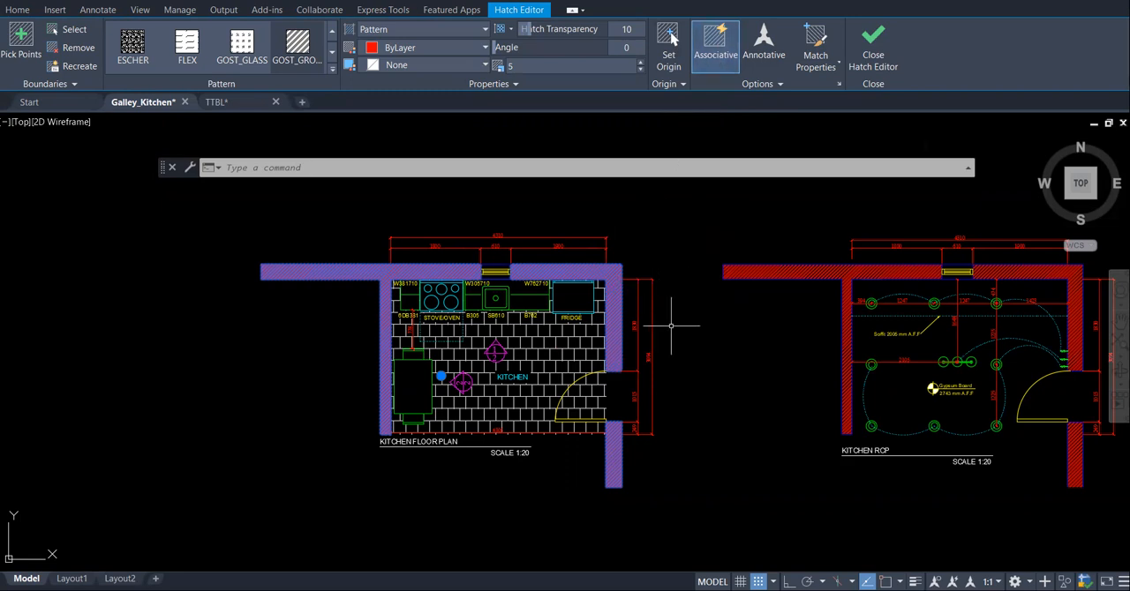
right_click(614, 278)
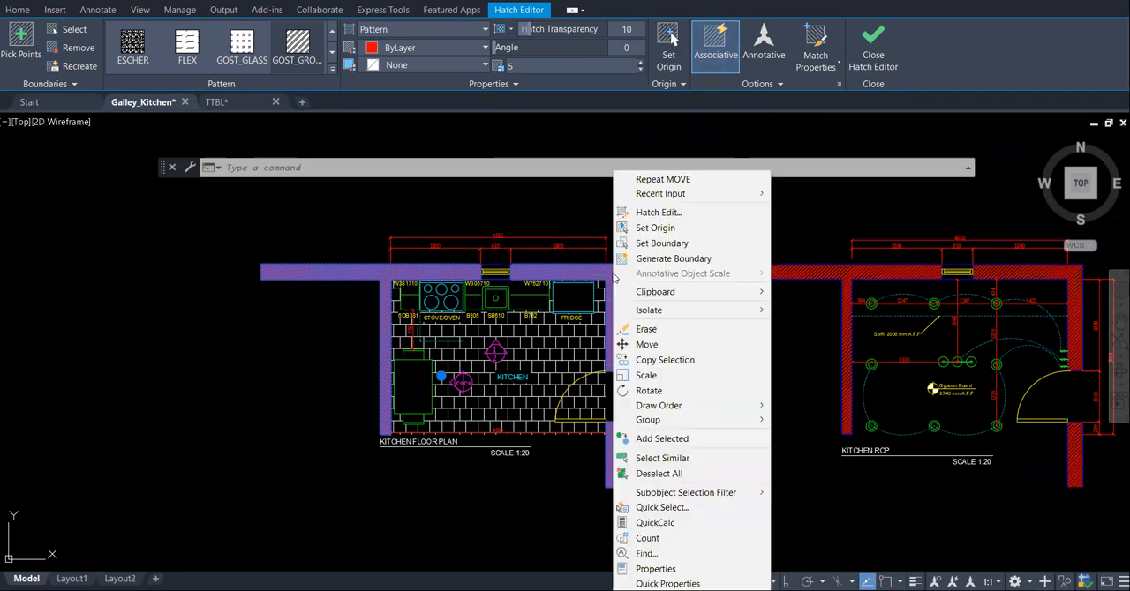
left_click(698, 218)
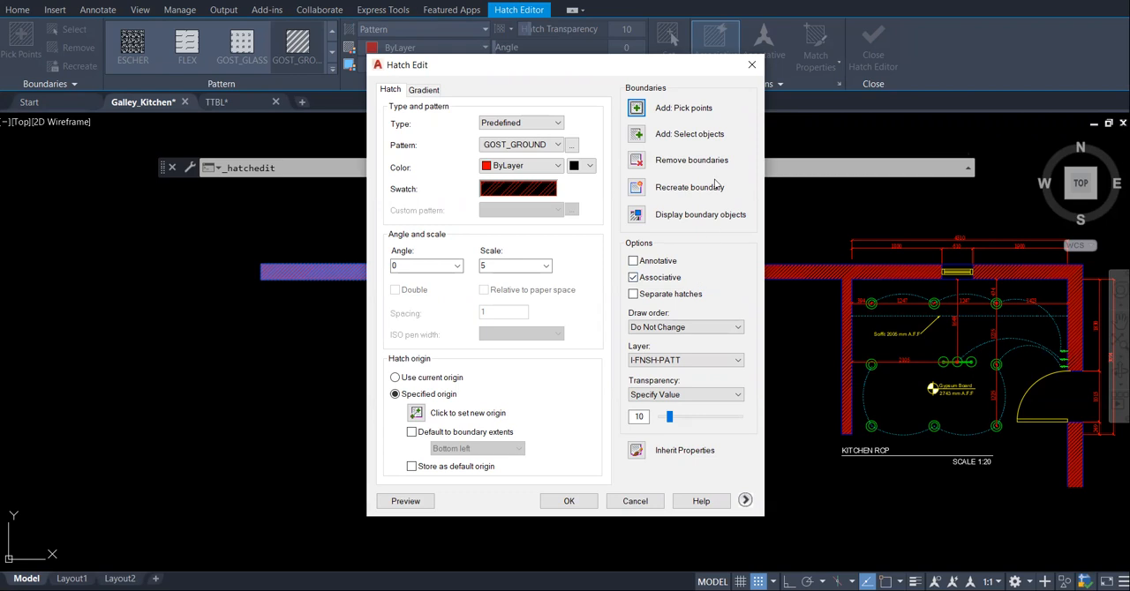
left_click(758, 62)
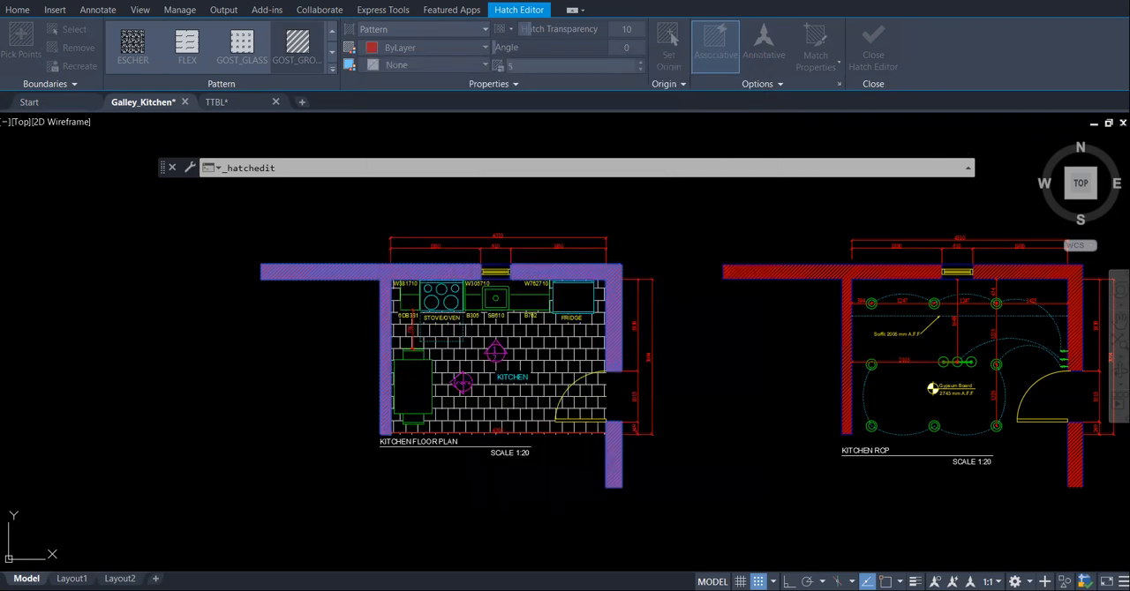
key("Escape")
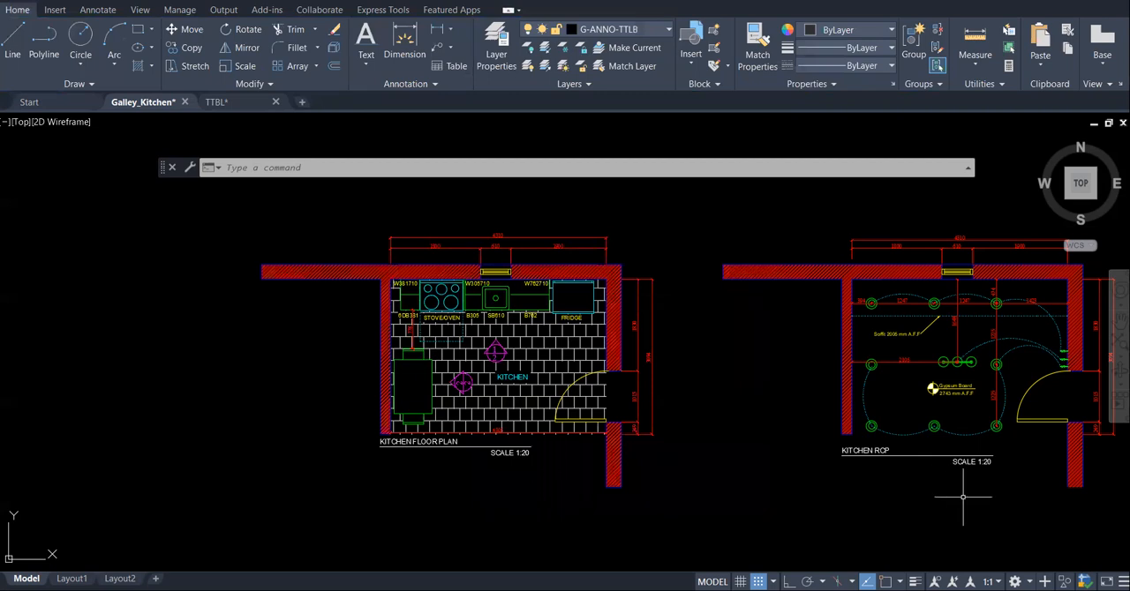
scroll(645, 225, "down", 4)
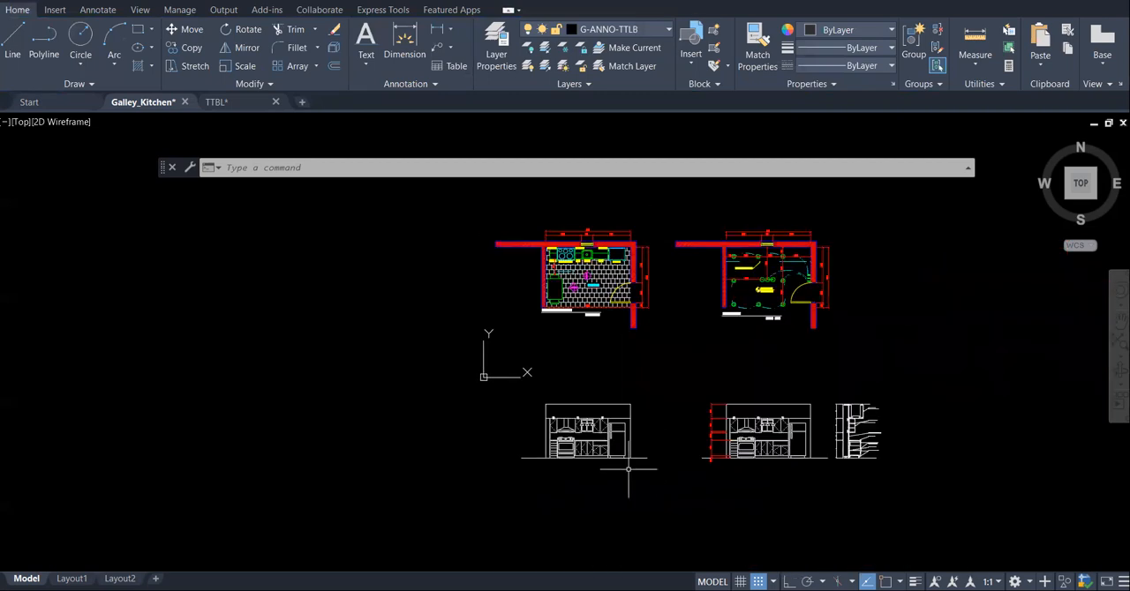
scroll(577, 452, "up", 2)
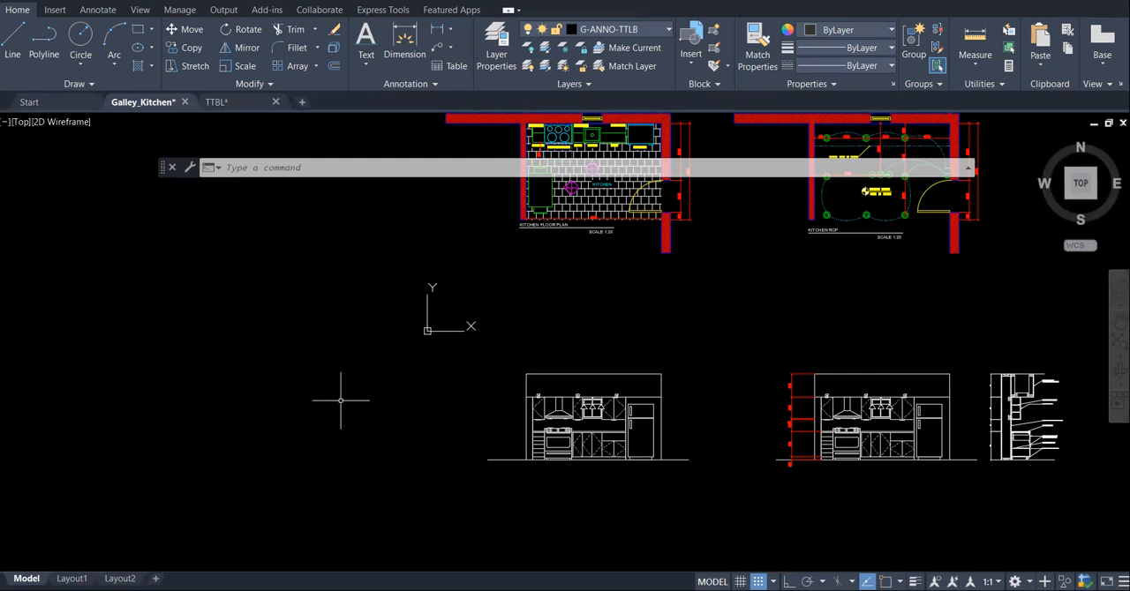
- Create a single viewport in Layout1 with VPORTS, filling the empty area inside the border above the title block
left_click(72, 578)
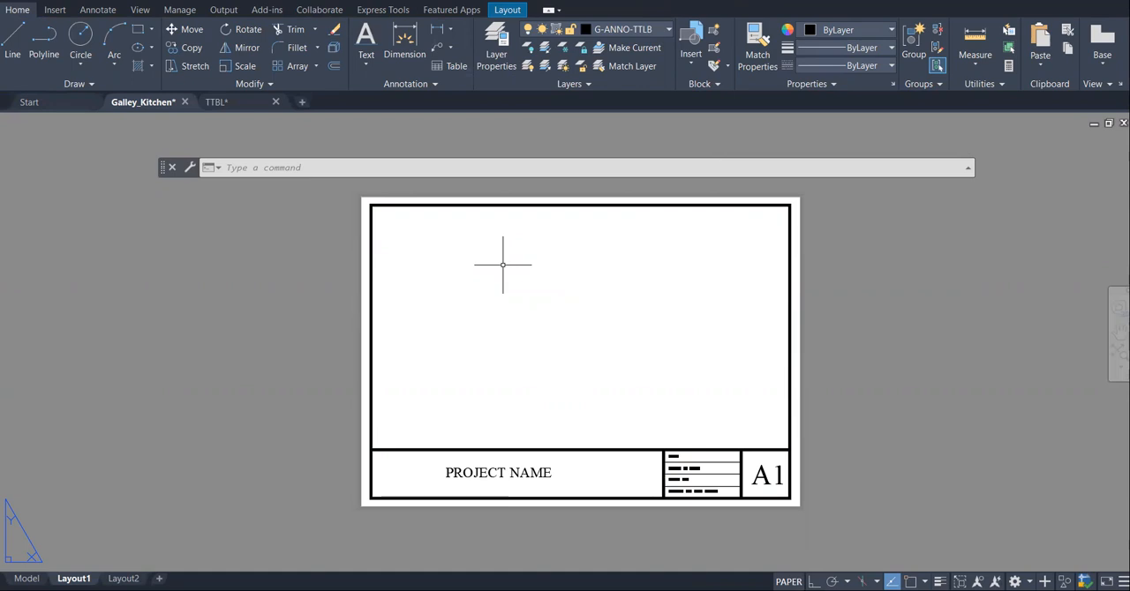
left_click(382, 172)
type("vpo")
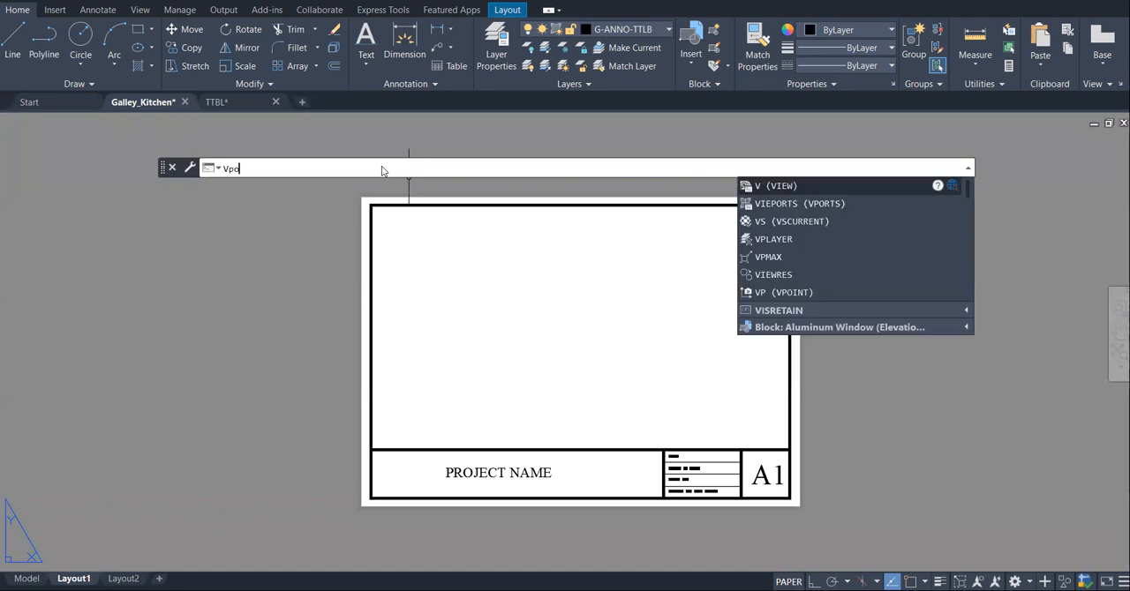
type("rts")
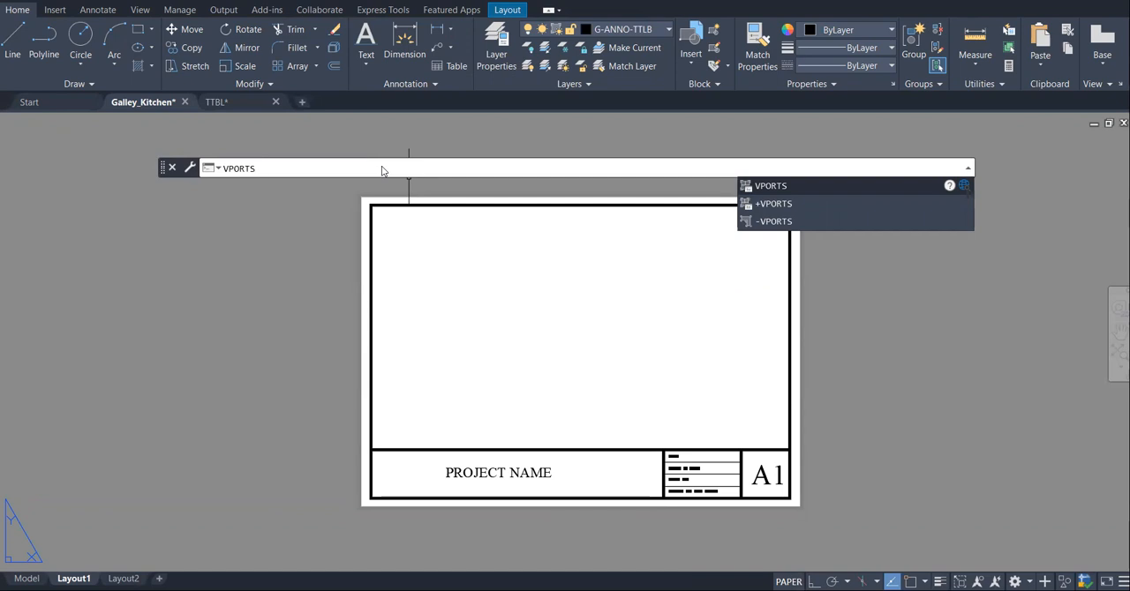
key("Return")
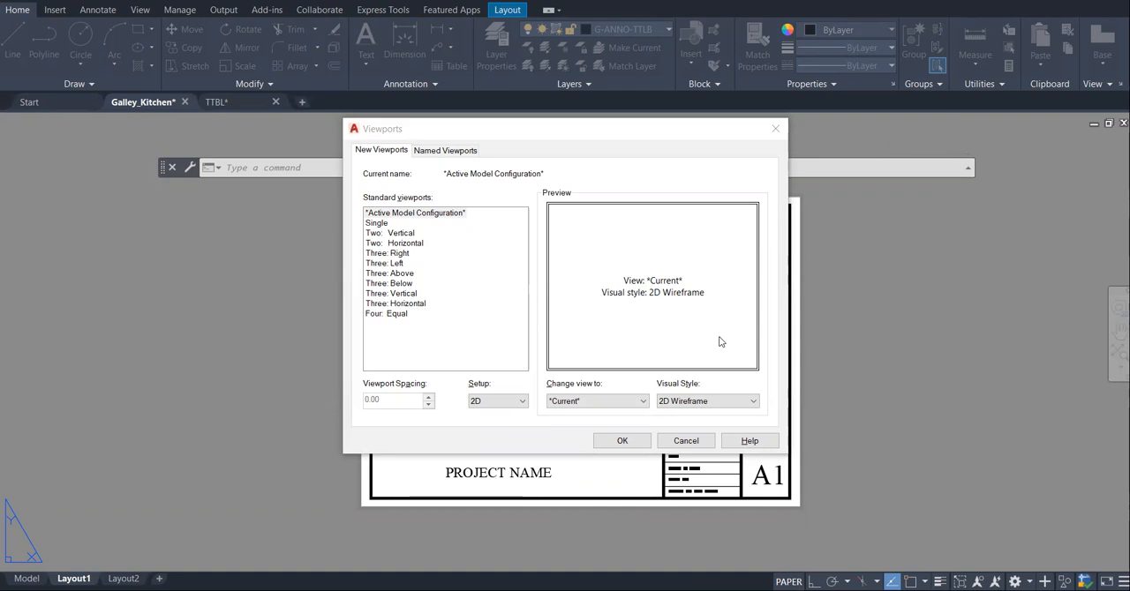
left_click(378, 223)
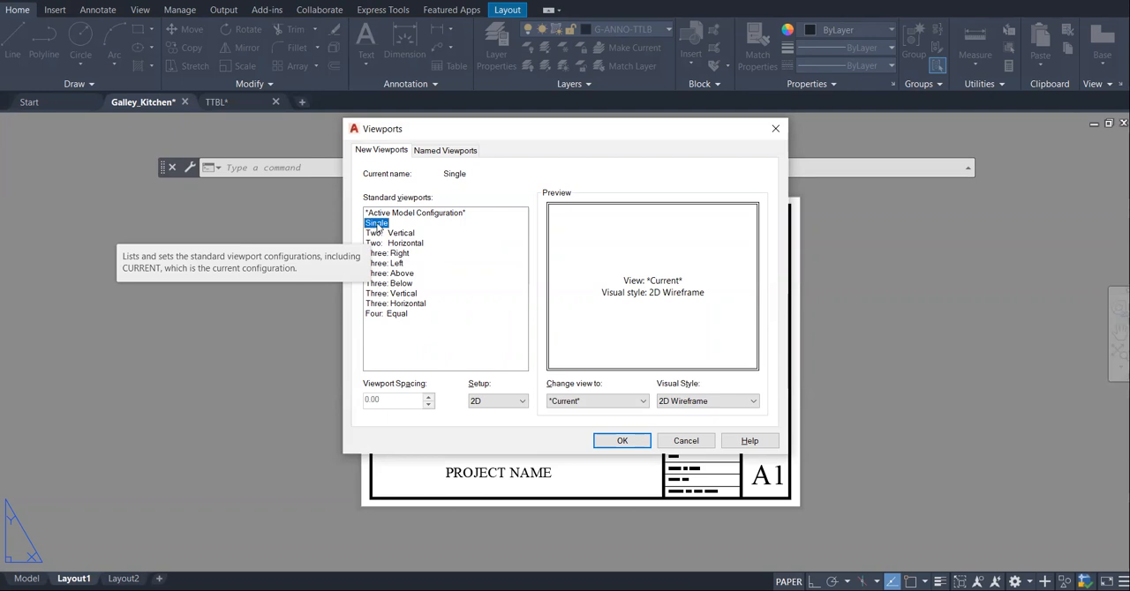
left_click(623, 441)
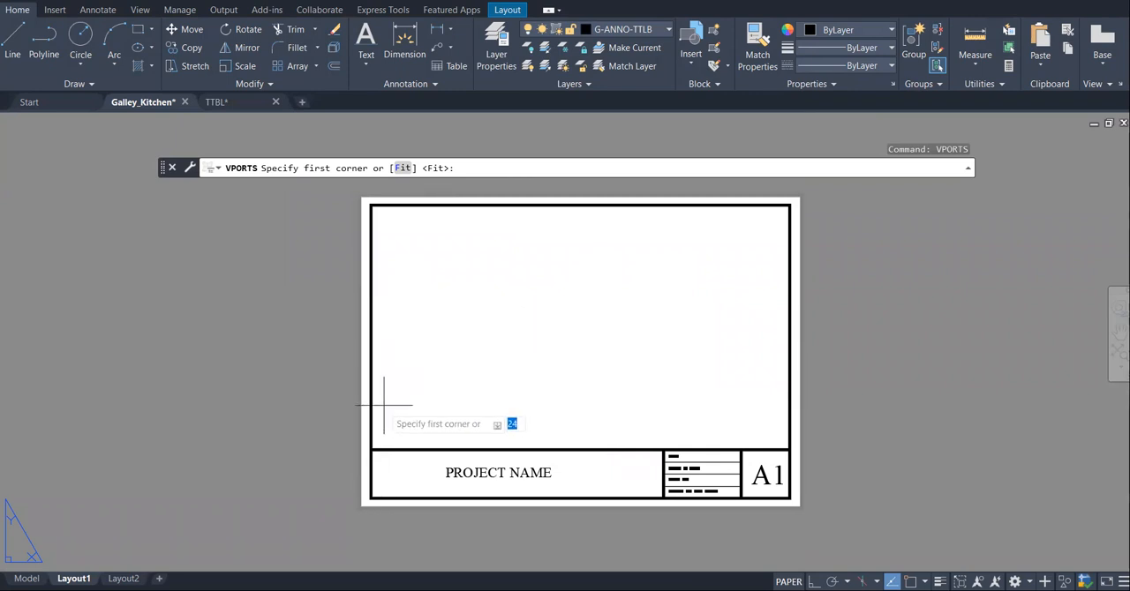
left_click(375, 210)
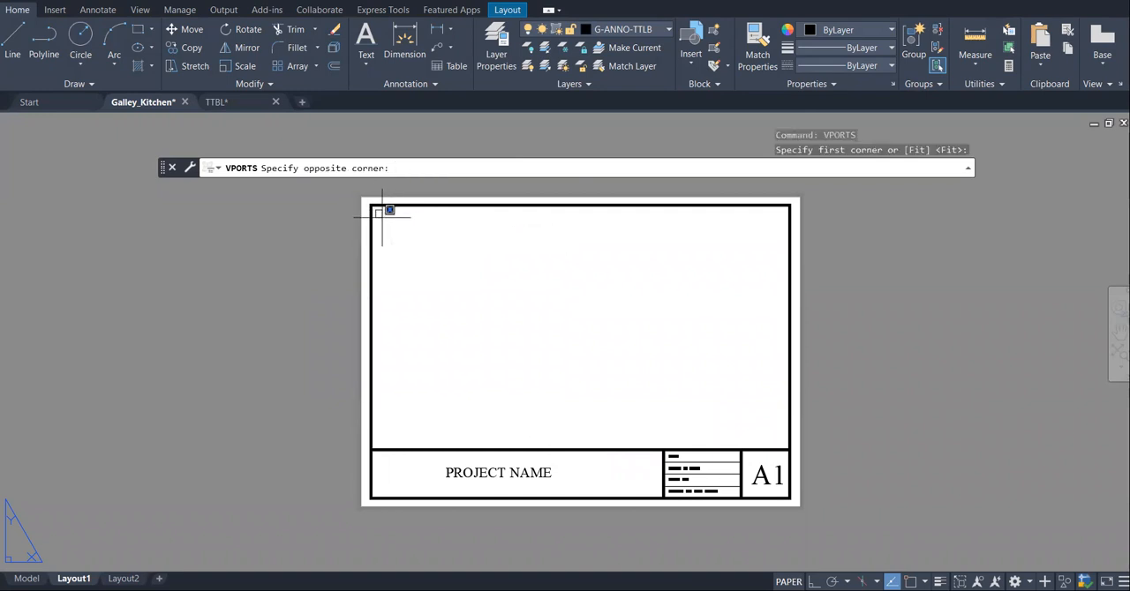
left_click(791, 437)
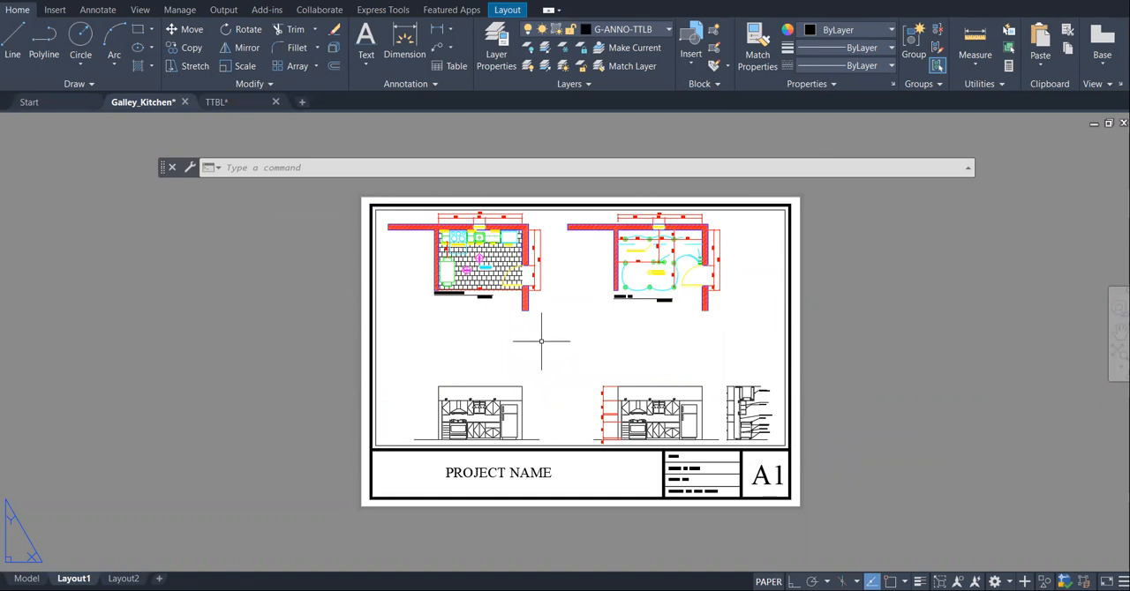
- Set the scale of the Layout1 viewport to 1:20
left_click(26, 578)
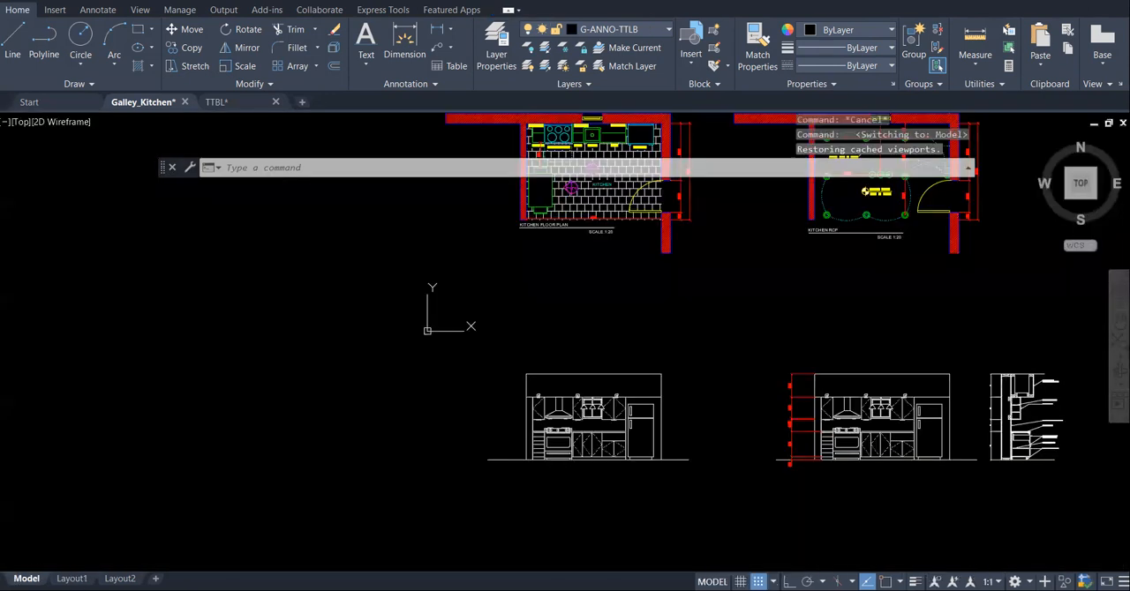
left_click(72, 578)
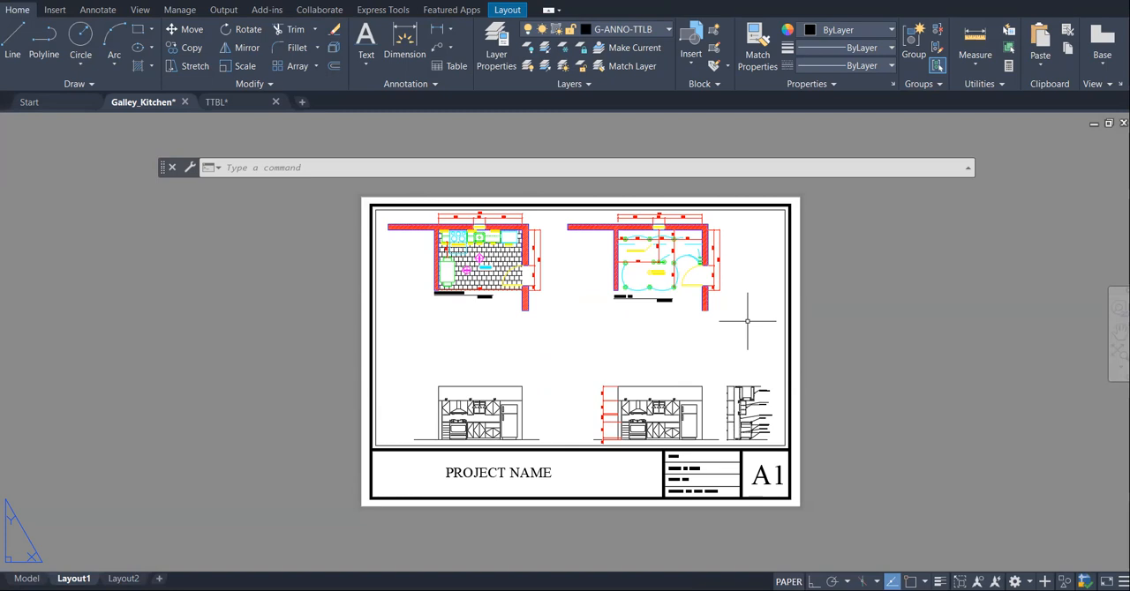
left_click(784, 251)
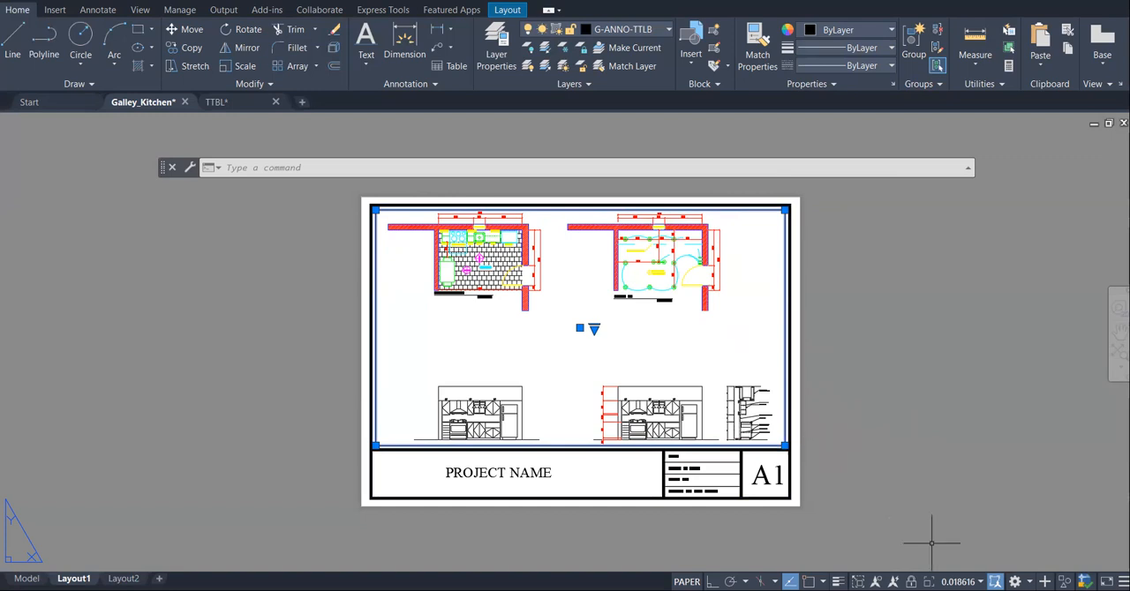
left_click(958, 581)
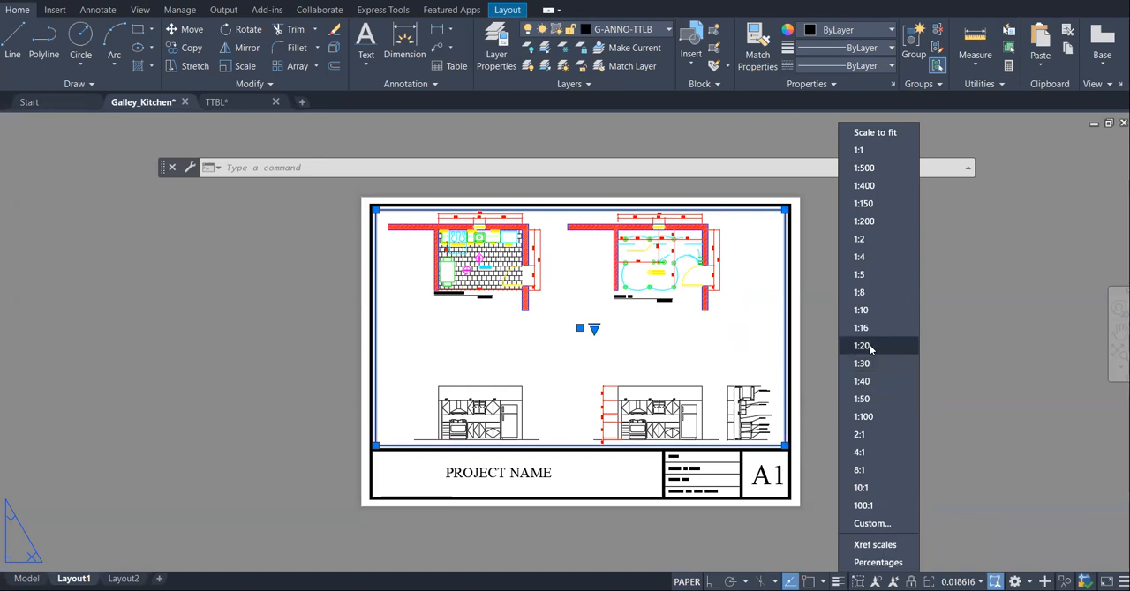
left_click(870, 346)
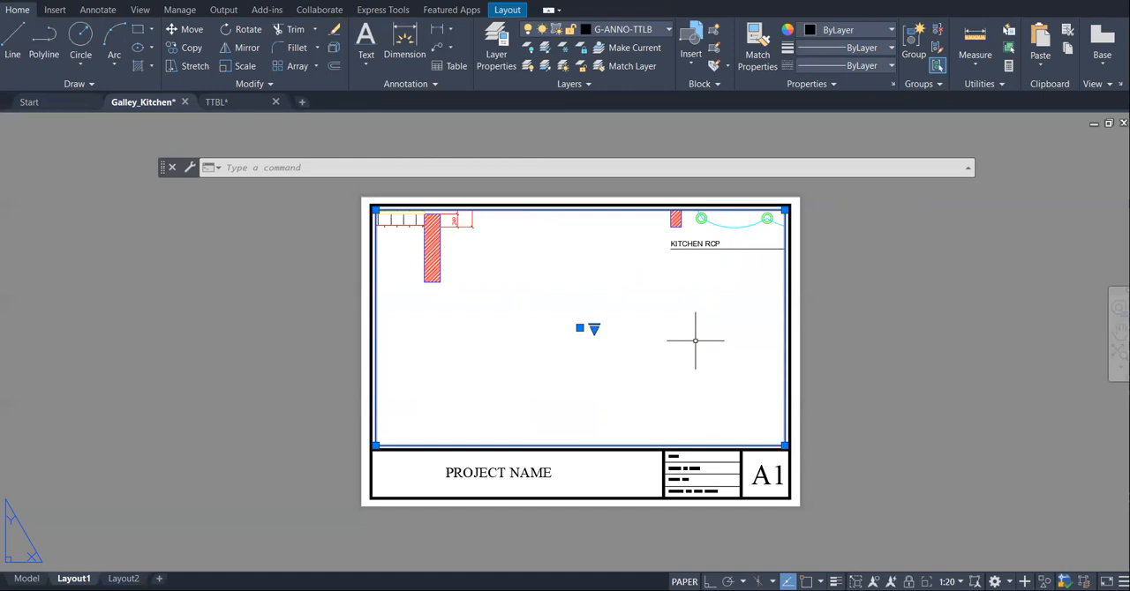
- Activate the model space inside the viewport and reset its scale to 1:20 after trial zooming
double_click(661, 327)
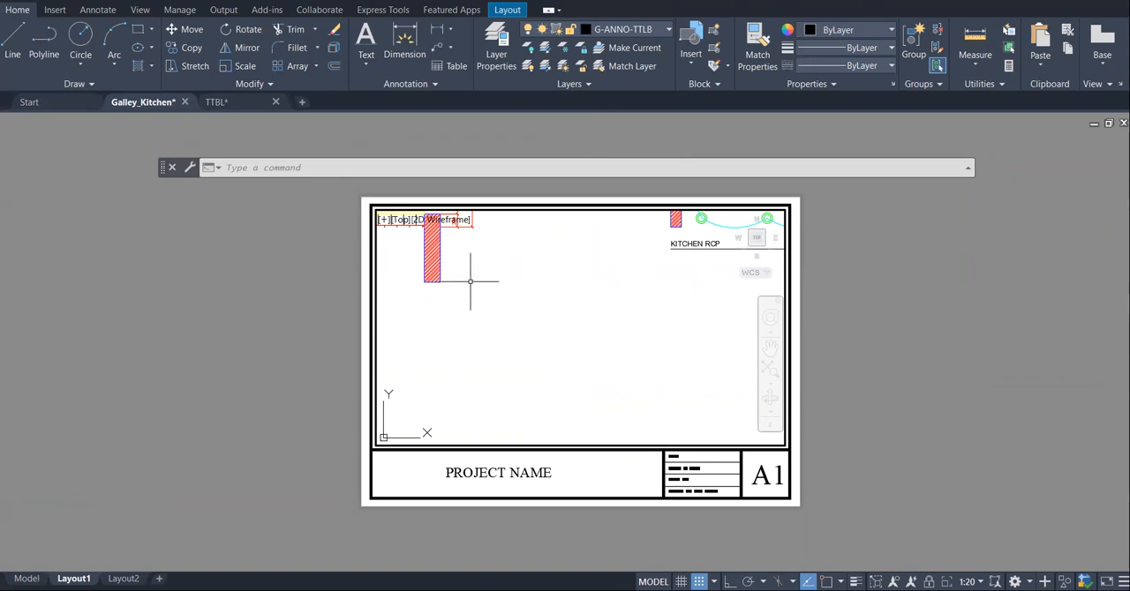
double_click(607, 330)
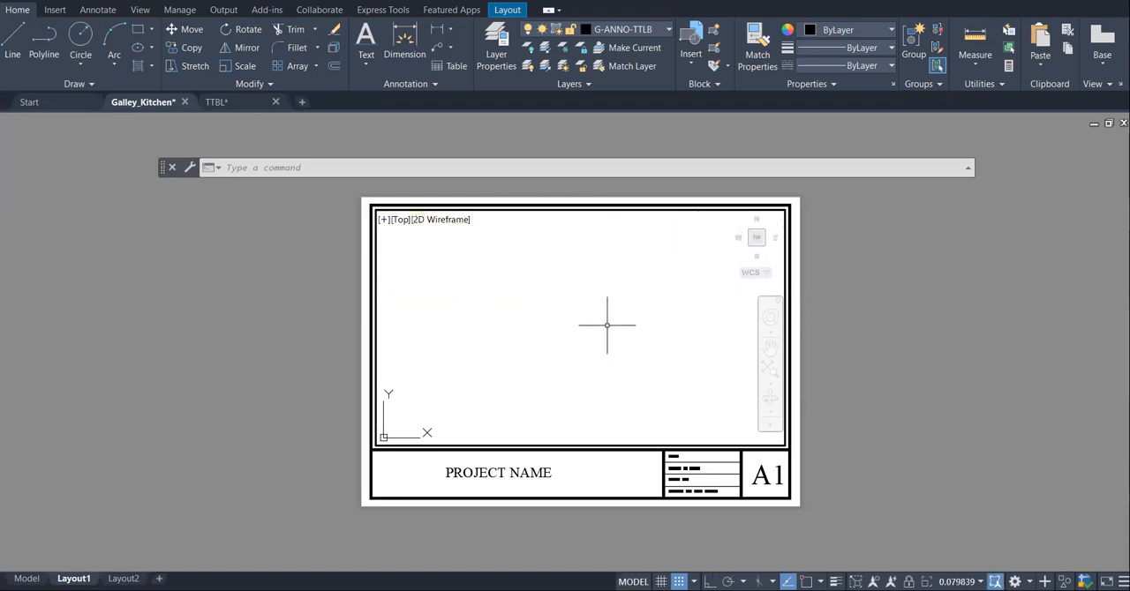
scroll(606, 330, "down", 2)
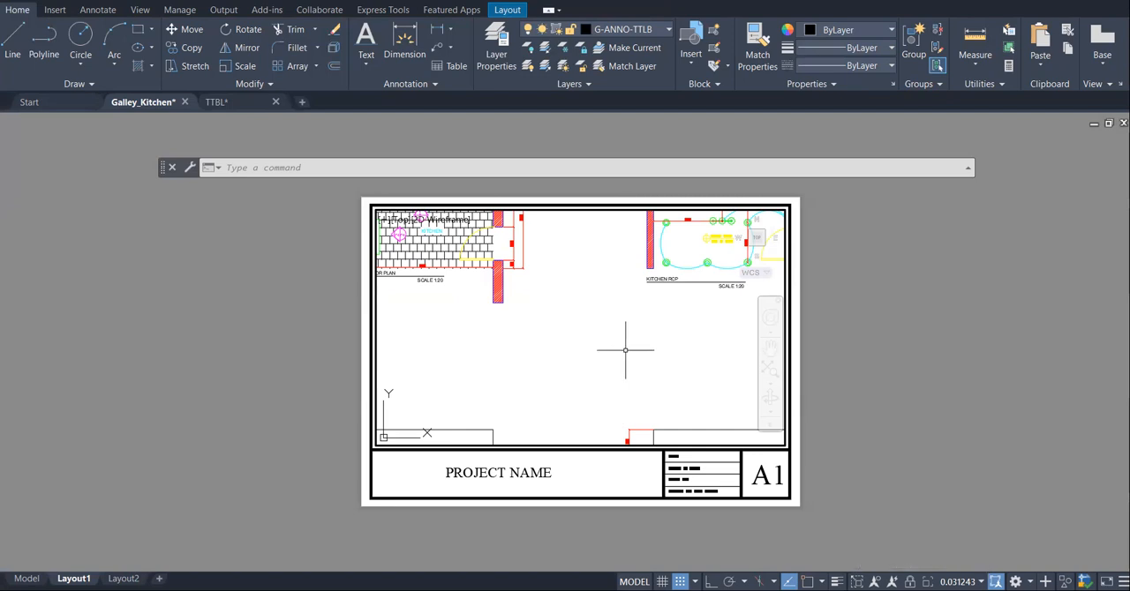
scroll(596, 339, "up", 2)
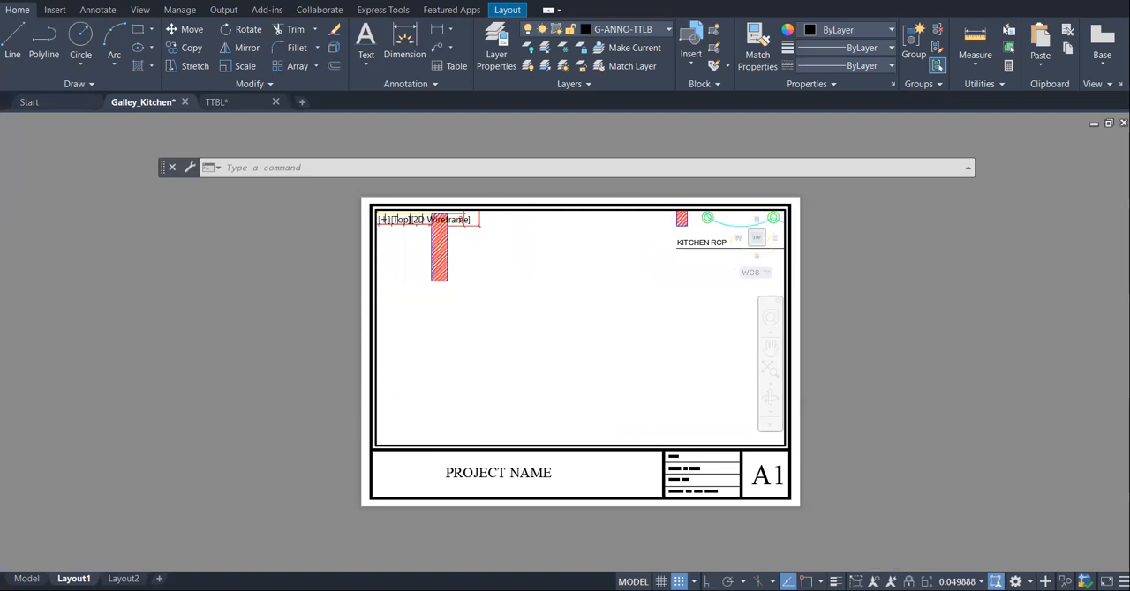
scroll(595, 339, "down", 2)
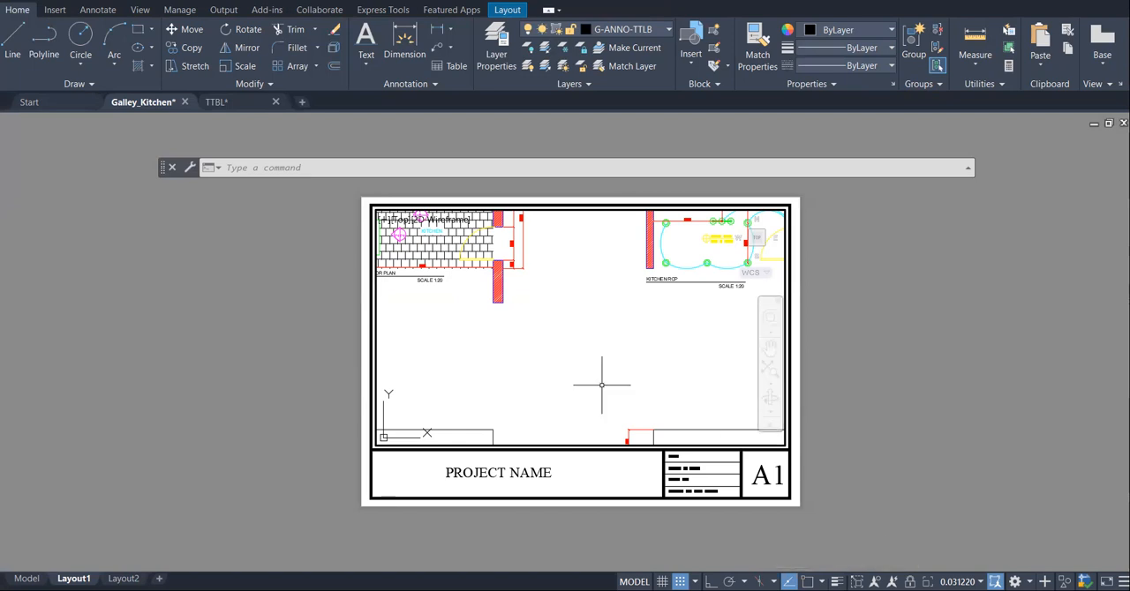
scroll(597, 341, "up", 2)
scroll(598, 342, "down", 2)
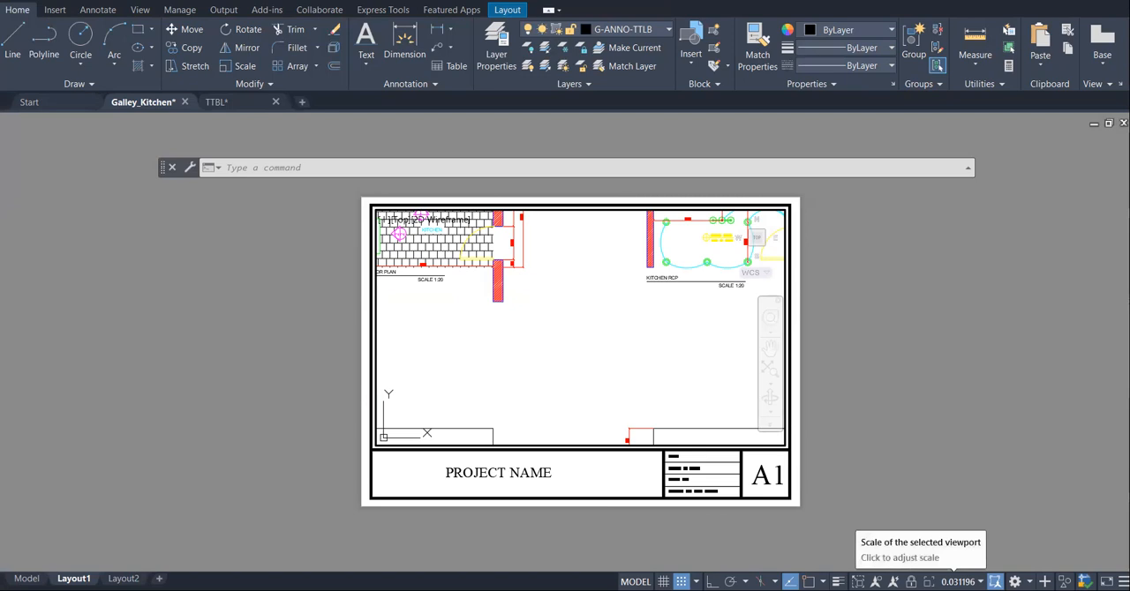
left_click(958, 581)
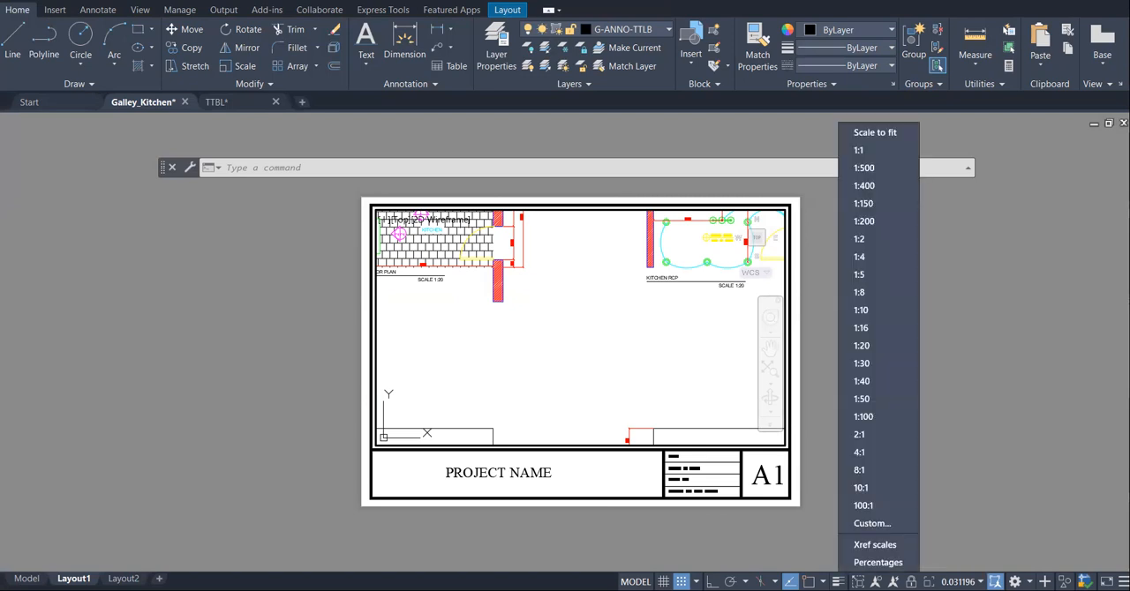
left_click(874, 345)
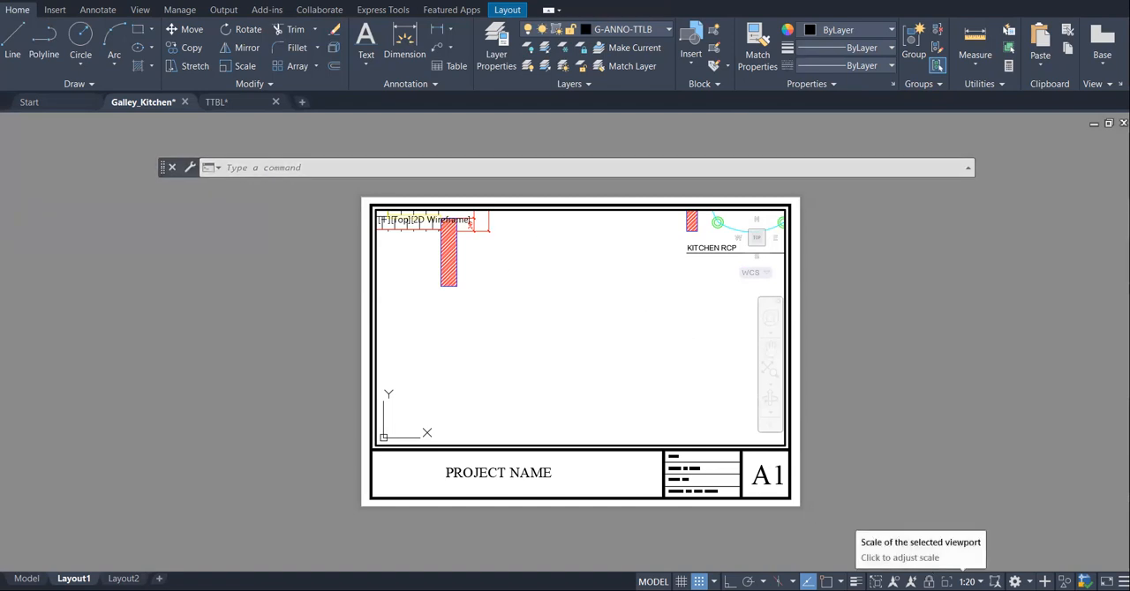
- Pan the viewport contents to fit the kitchen floor plan with its dimensions and title inside the frame, and return to paper space
left_click(299, 169)
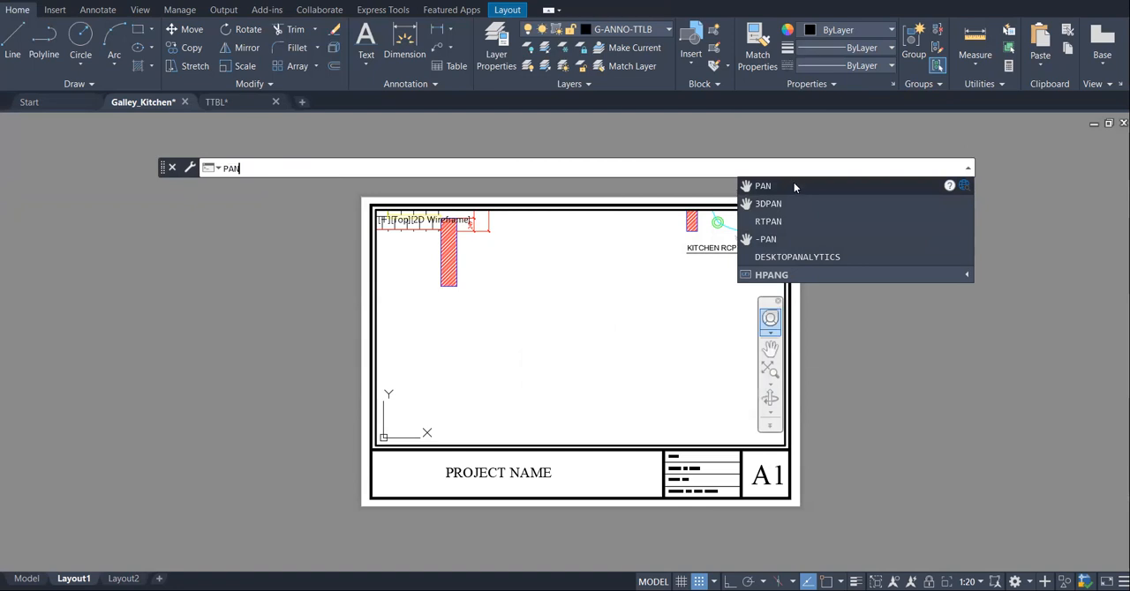
left_click(793, 185)
left_click_drag(491, 296, 559, 448)
left_click_drag(706, 228, 707, 238)
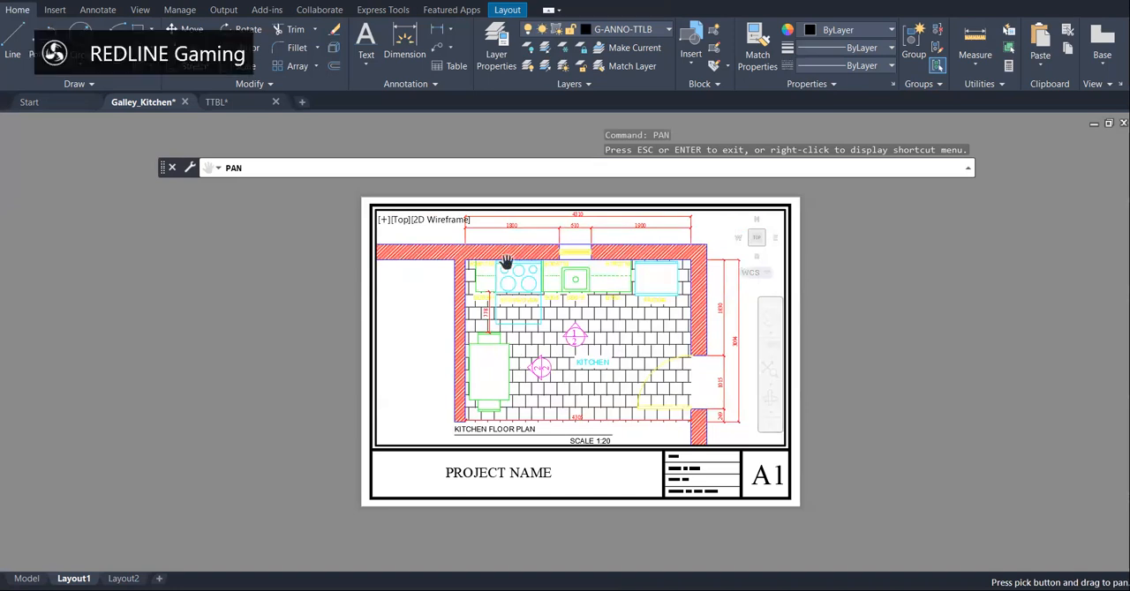
left_click_drag(431, 307, 425, 310)
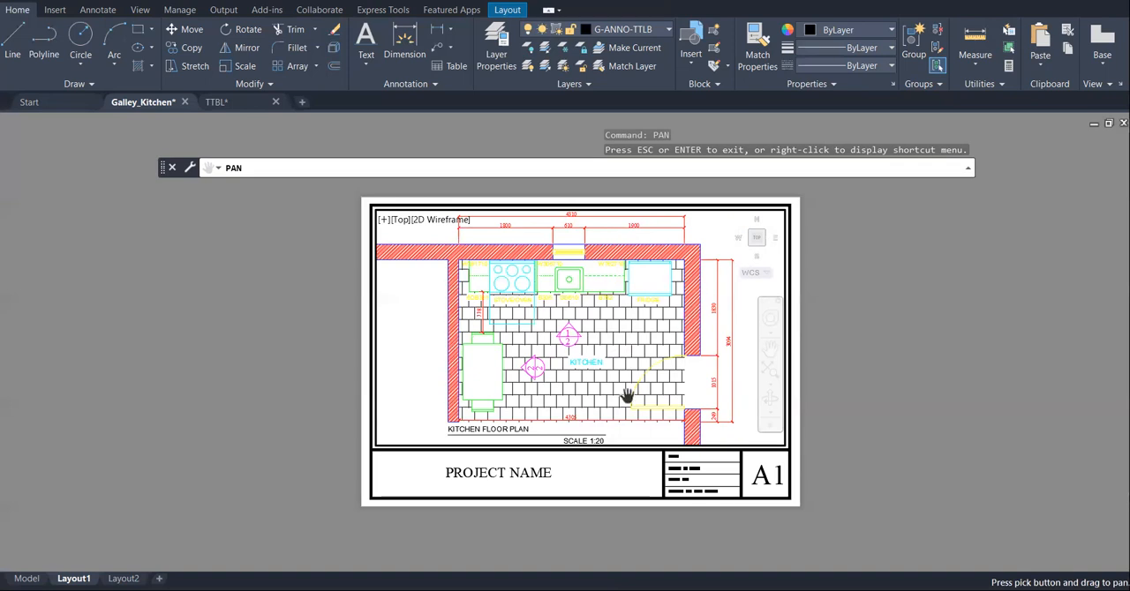
right_click(411, 318)
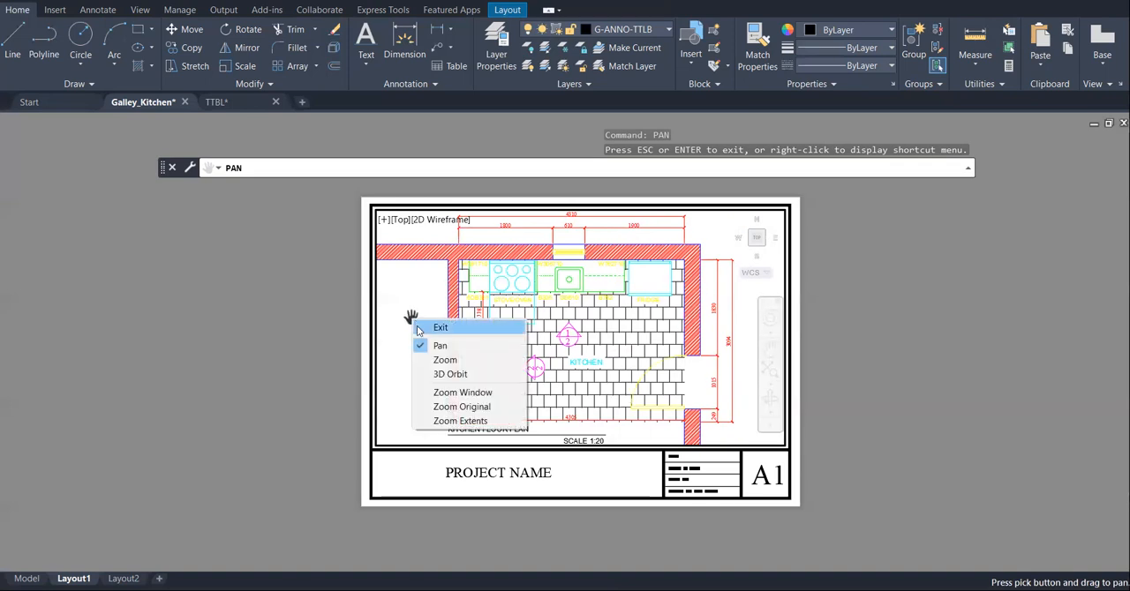
left_click(417, 326)
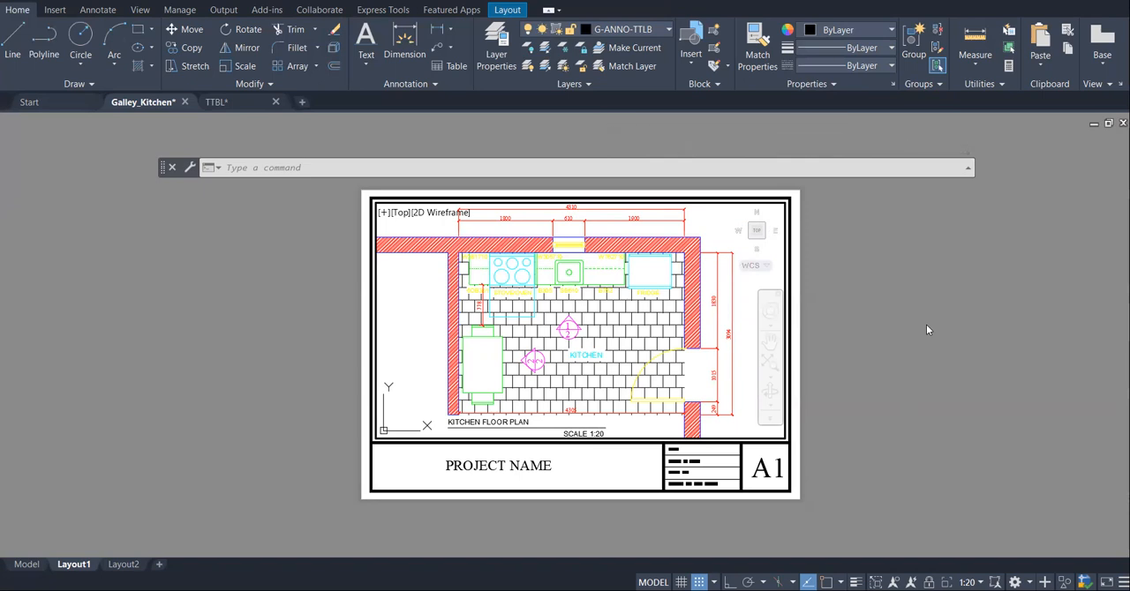
double_click(1002, 296)
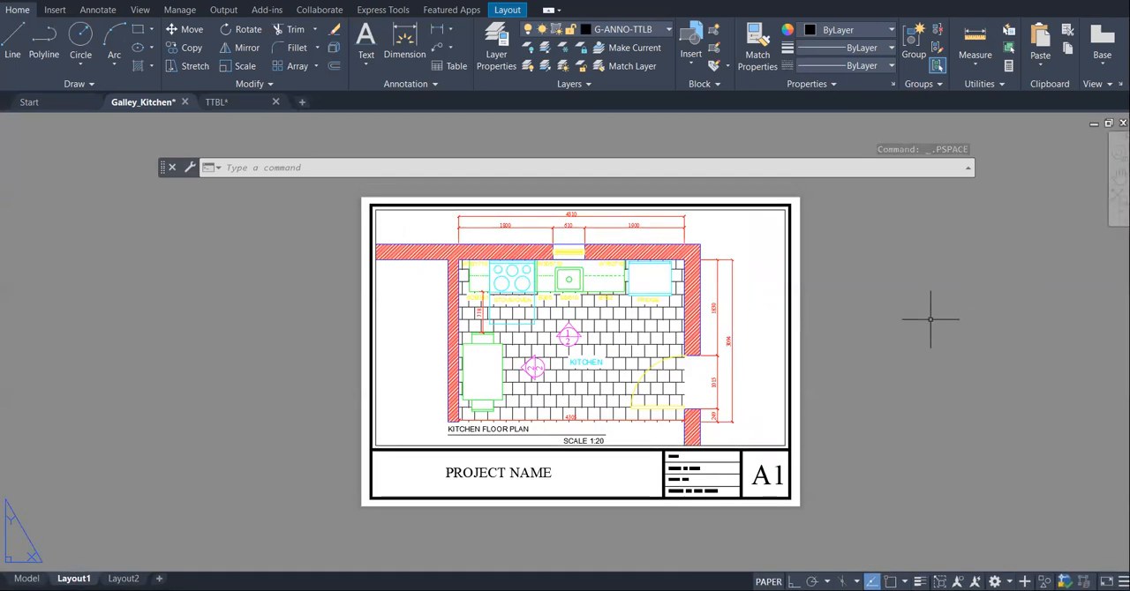
- Test the viewport's display lock by zooming inside its model space, and return to paper space with the viewport unlocked
left_click(785, 270)
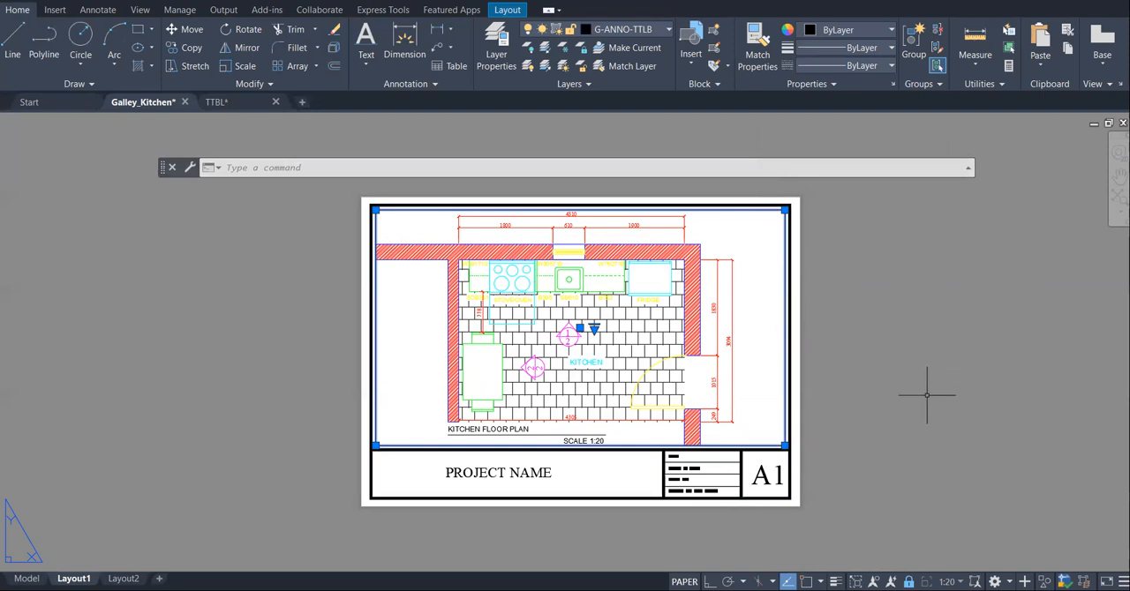
double_click(748, 247)
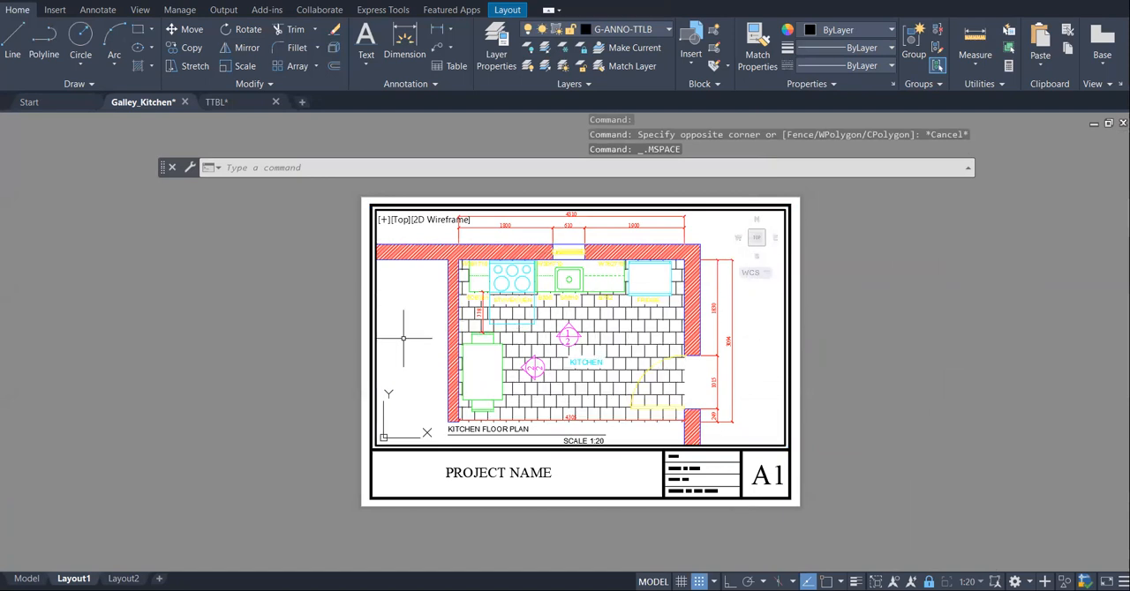
scroll(427, 343, "up", 2)
scroll(420, 341, "down", 2)
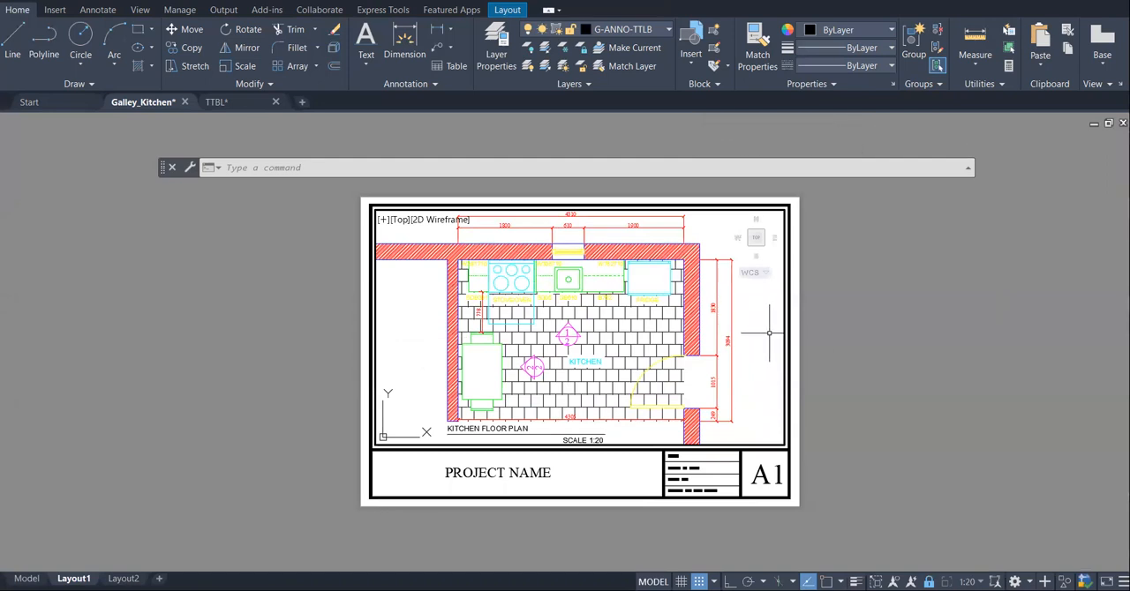
scroll(294, 291, "down", 2)
scroll(295, 296, "up", 2)
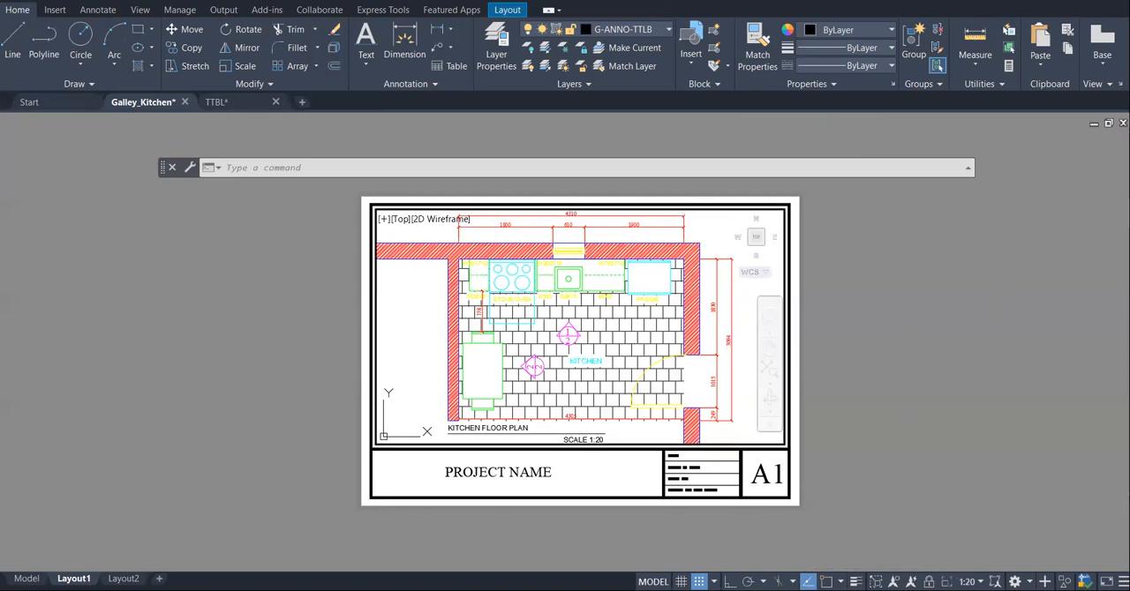
double_click(1006, 336)
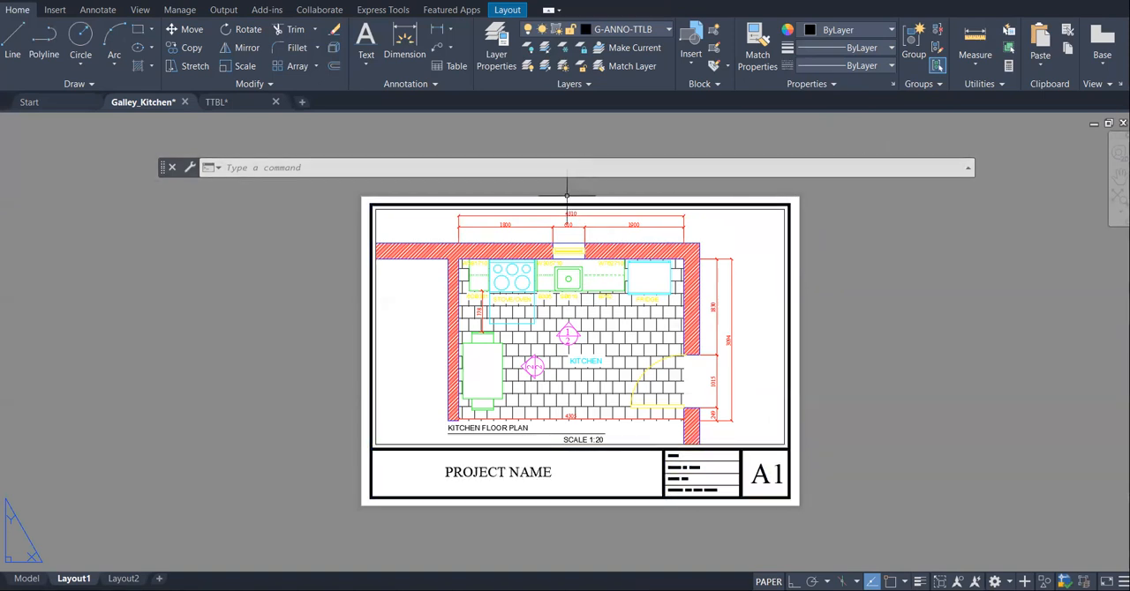
- Stretch the viewport's top edge up onto the sheet border and its bottom edge down onto the title block line
scroll(749, 196, "up", 2)
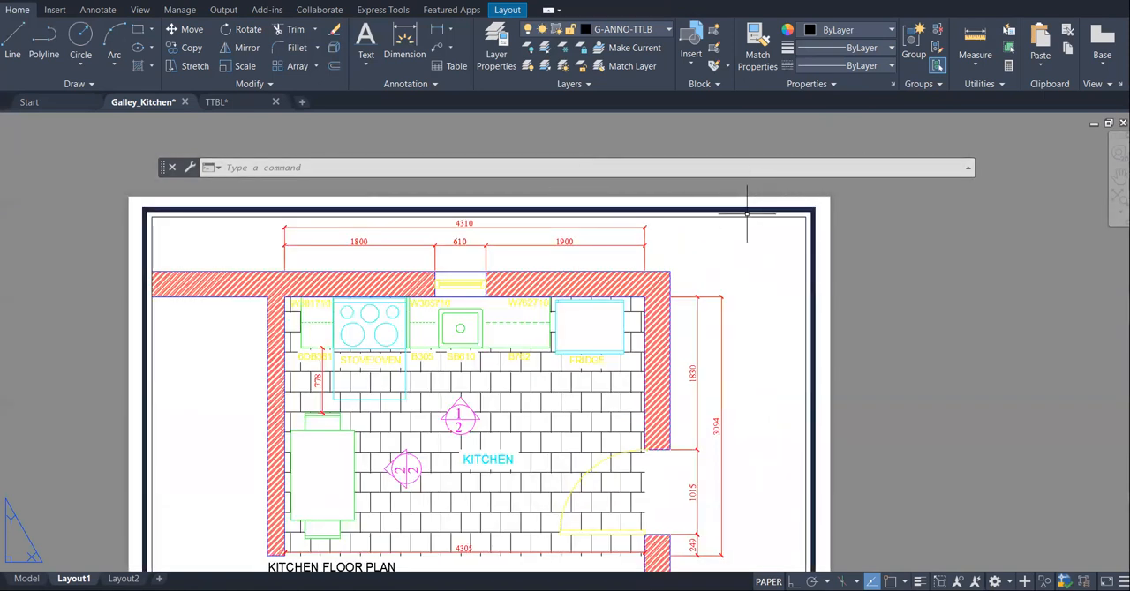
left_click(744, 216)
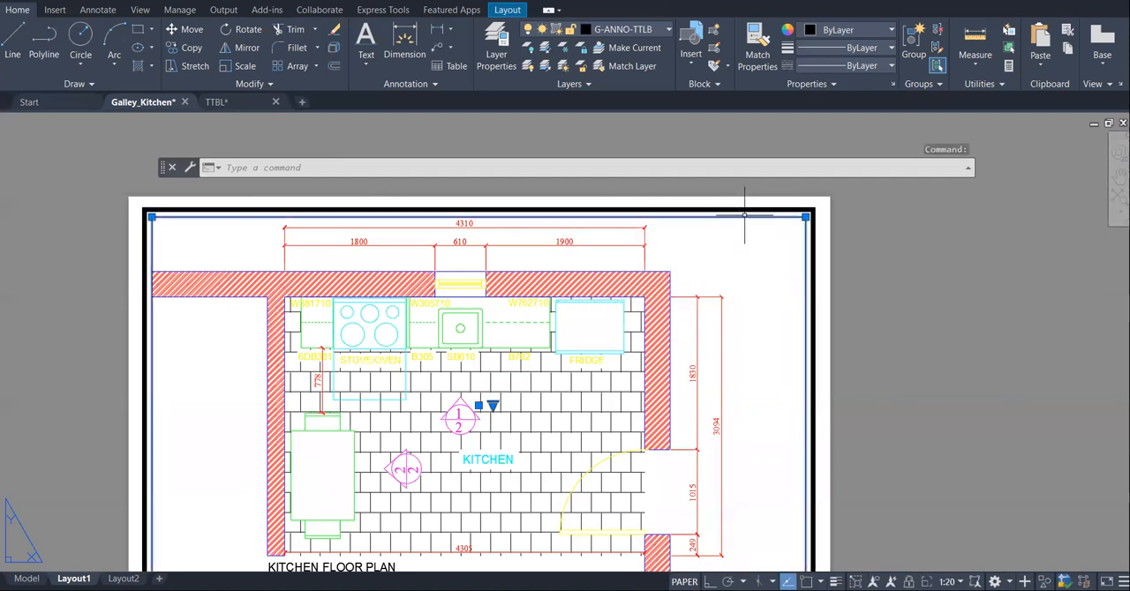
left_click(805, 216)
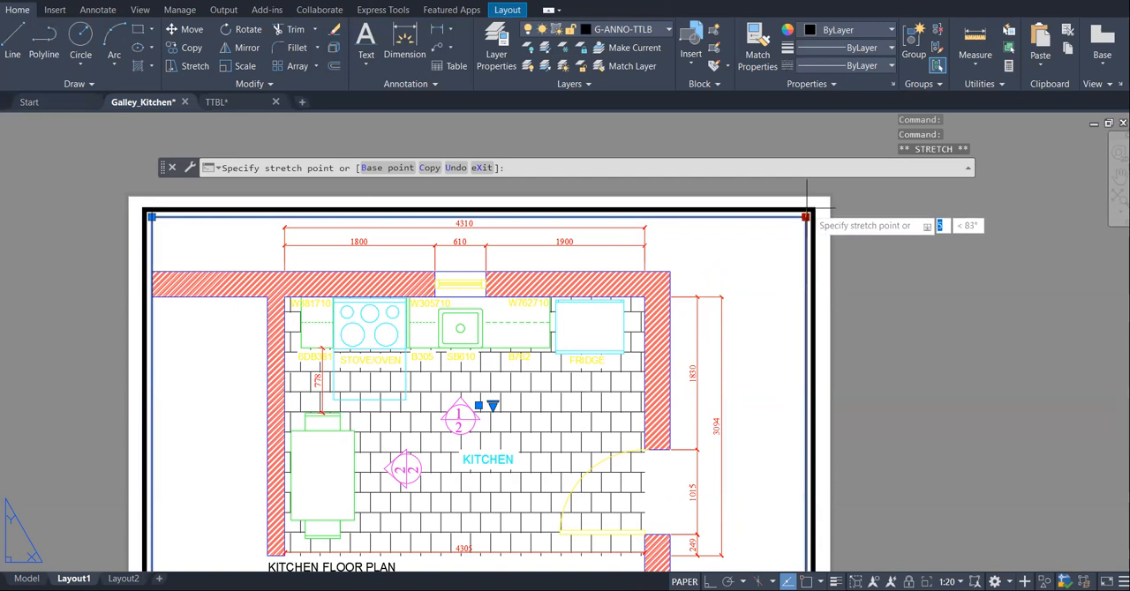
left_click(806, 210)
scroll(691, 216, "down", 3)
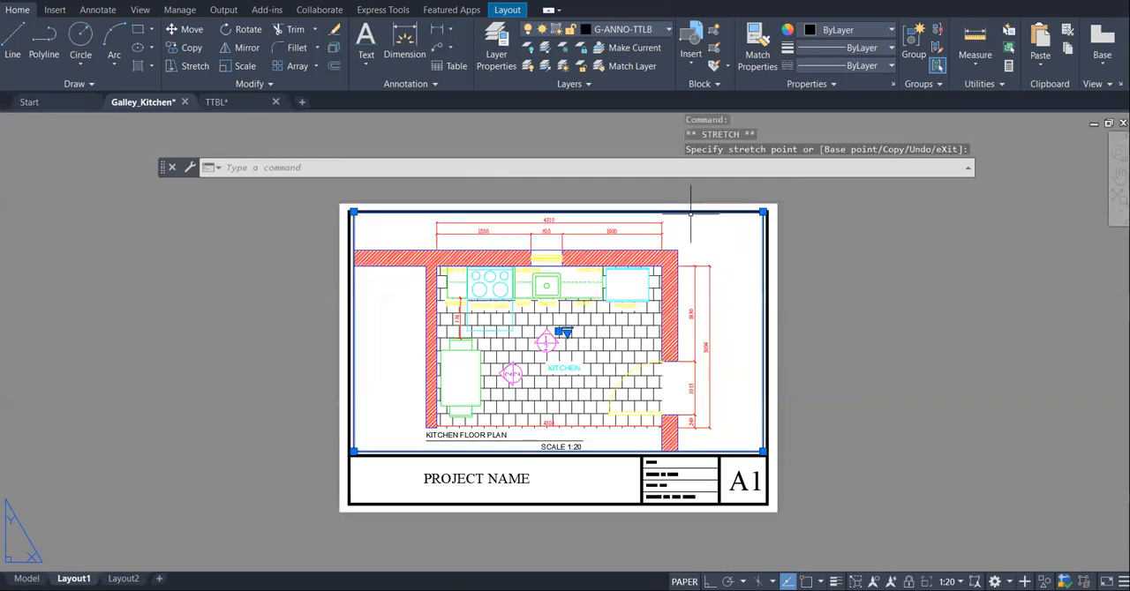
scroll(743, 468, "up", 3)
left_click(776, 448)
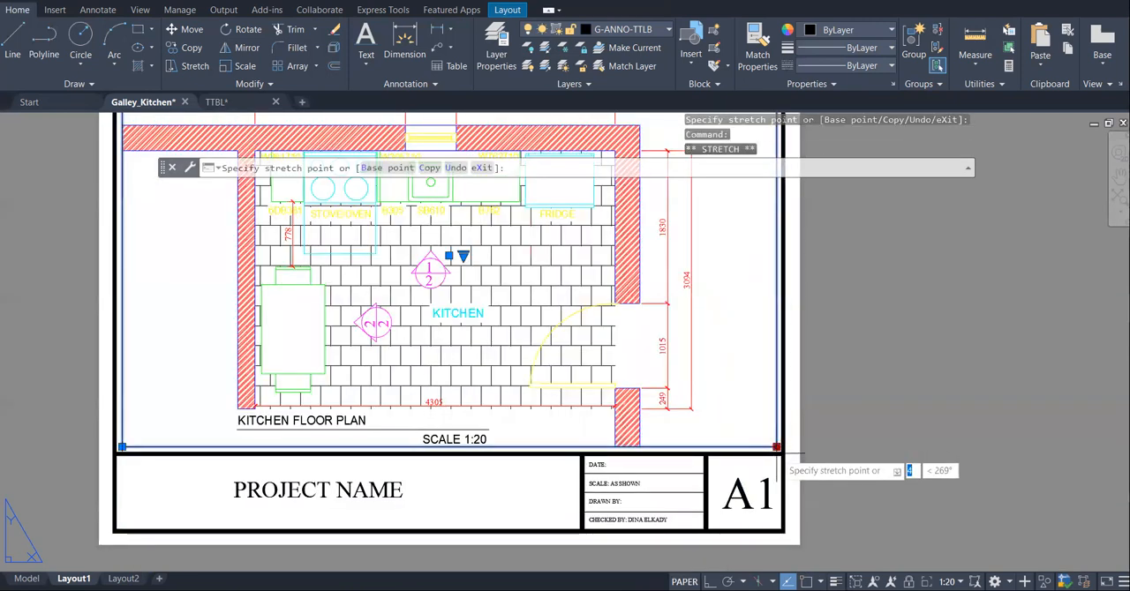
left_click(776, 453)
scroll(826, 454, "down", 2)
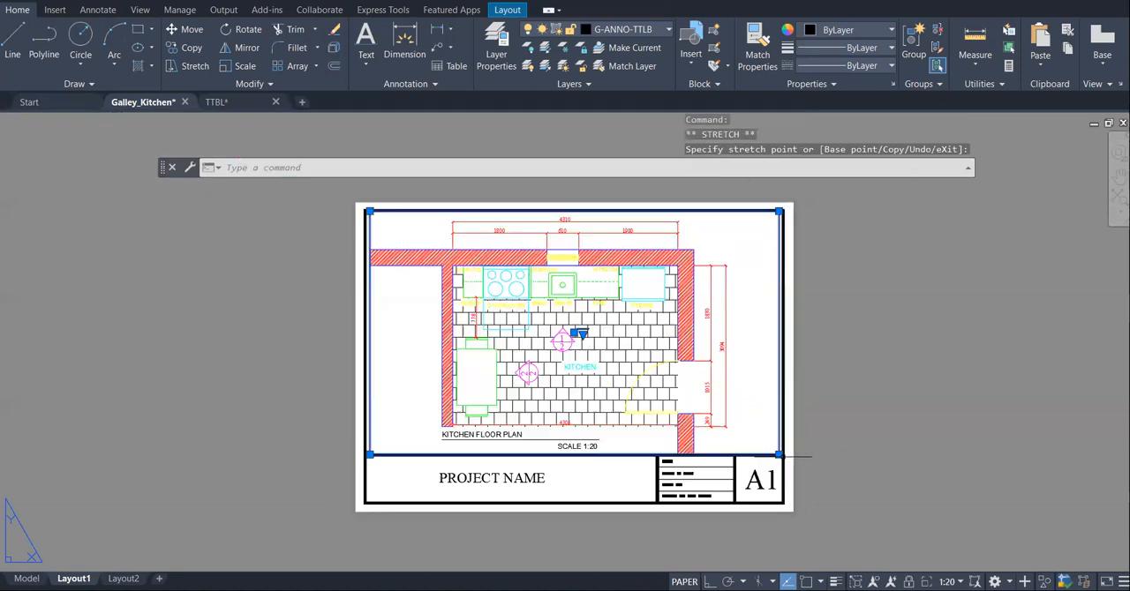
- Stretch the viewport's right edge outward so that it lies within the thick right border line of the sheet
left_click(779, 212)
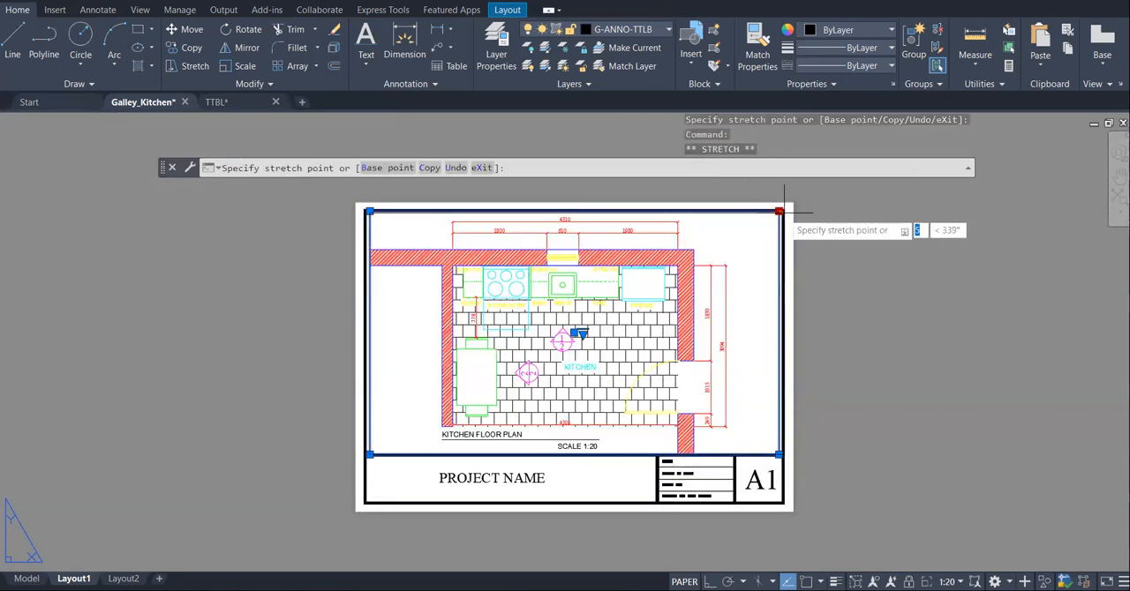
left_click(784, 210)
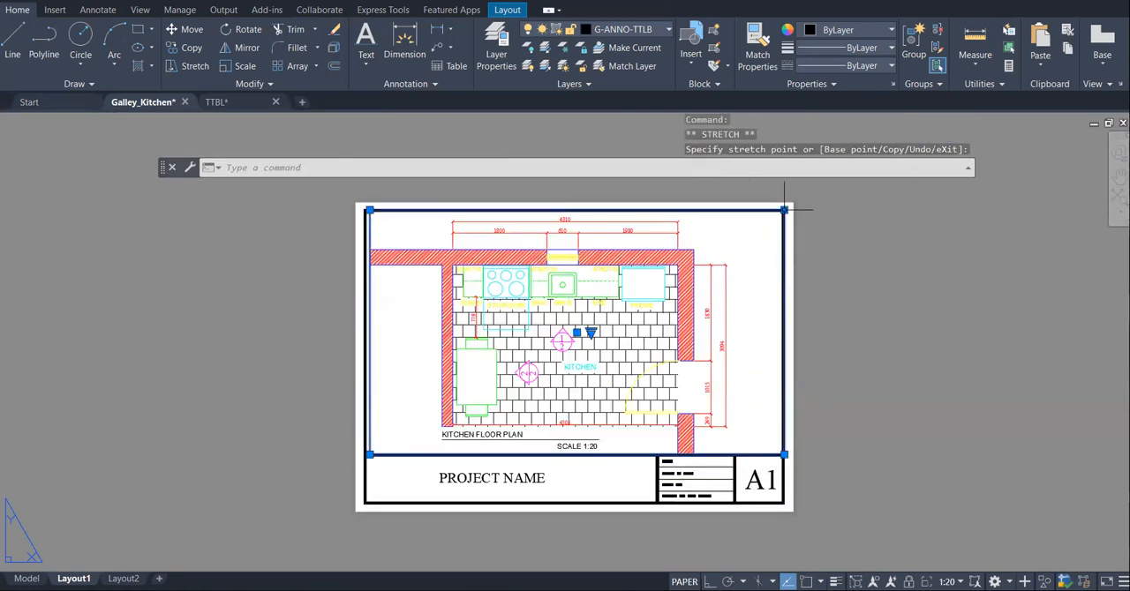
left_click(784, 454)
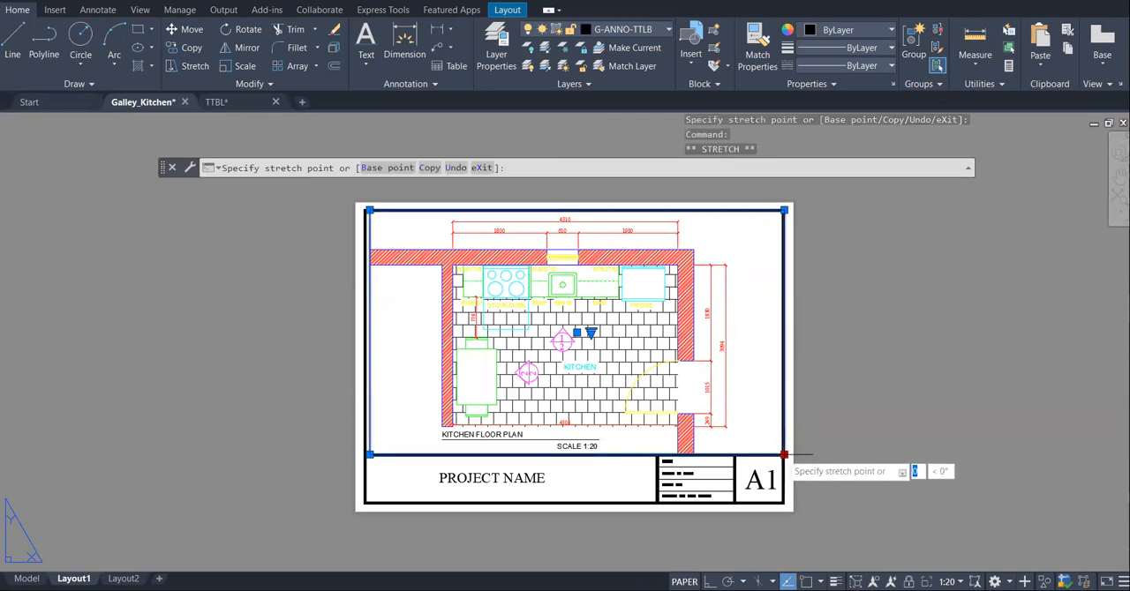
scroll(783, 455, "up", 2)
scroll(787, 456, "up", 2)
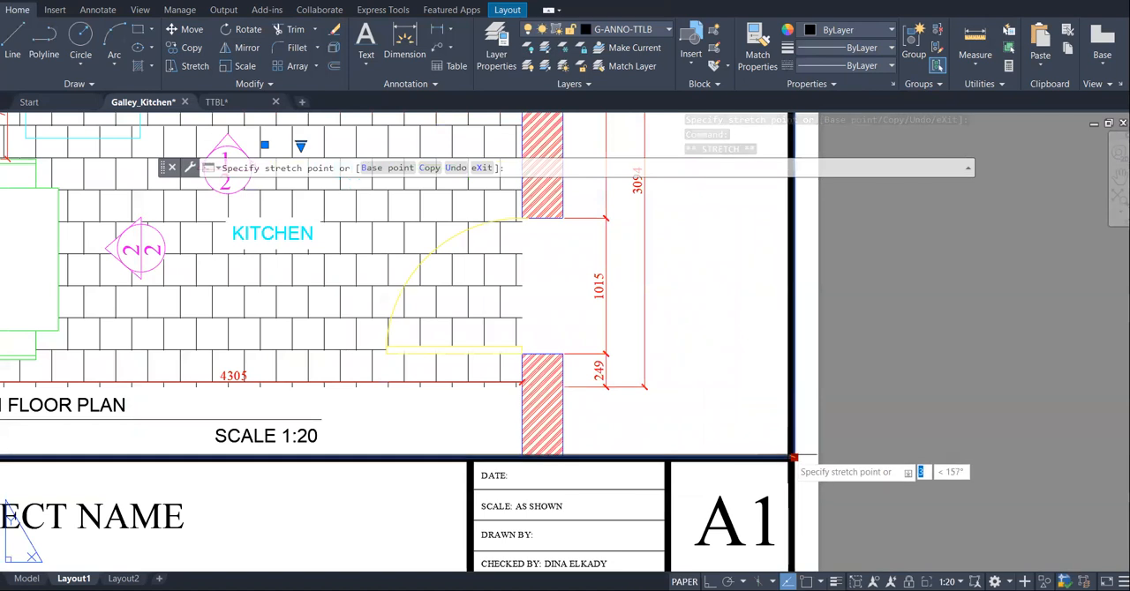
left_click(788, 455)
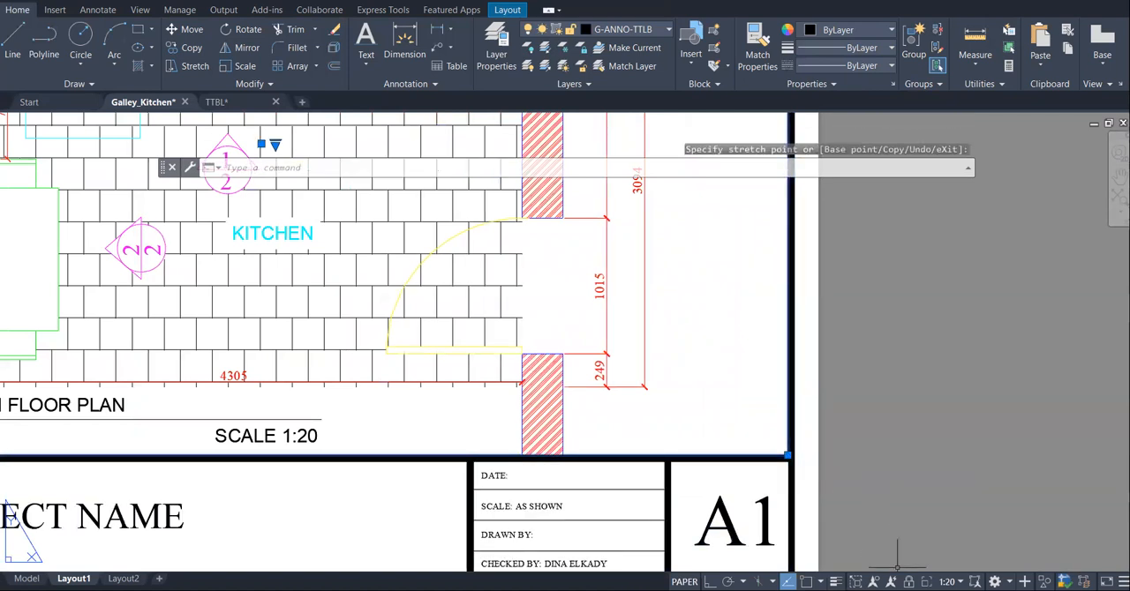
scroll(940, 454, "down", 4)
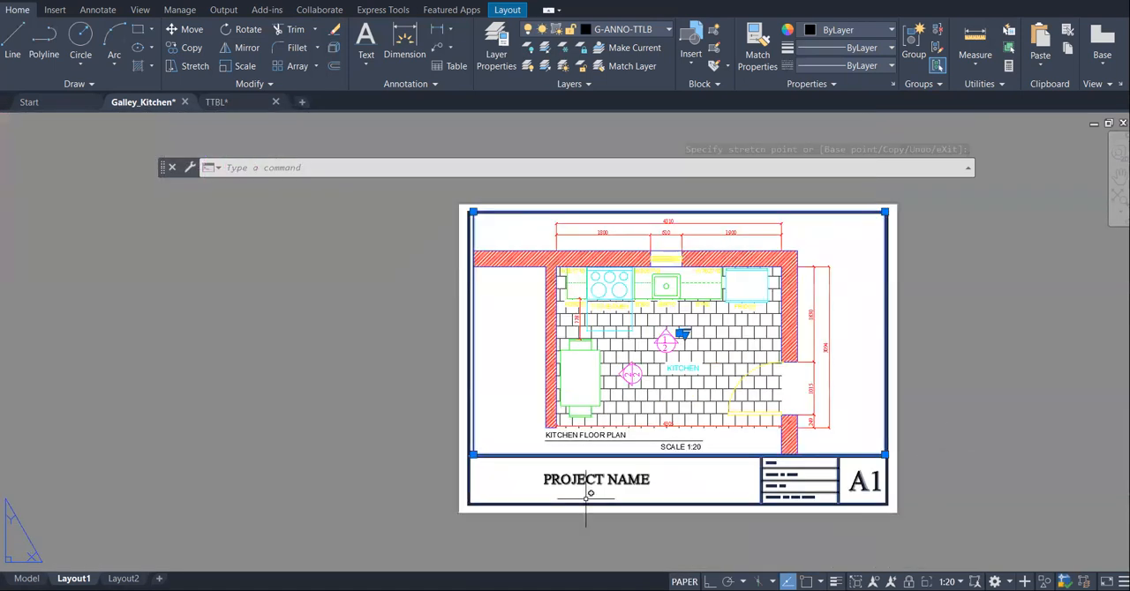
- Stretch the viewport's bottom-left corner outward onto the thick left border line of the sheet
scroll(479, 459, "up", 3)
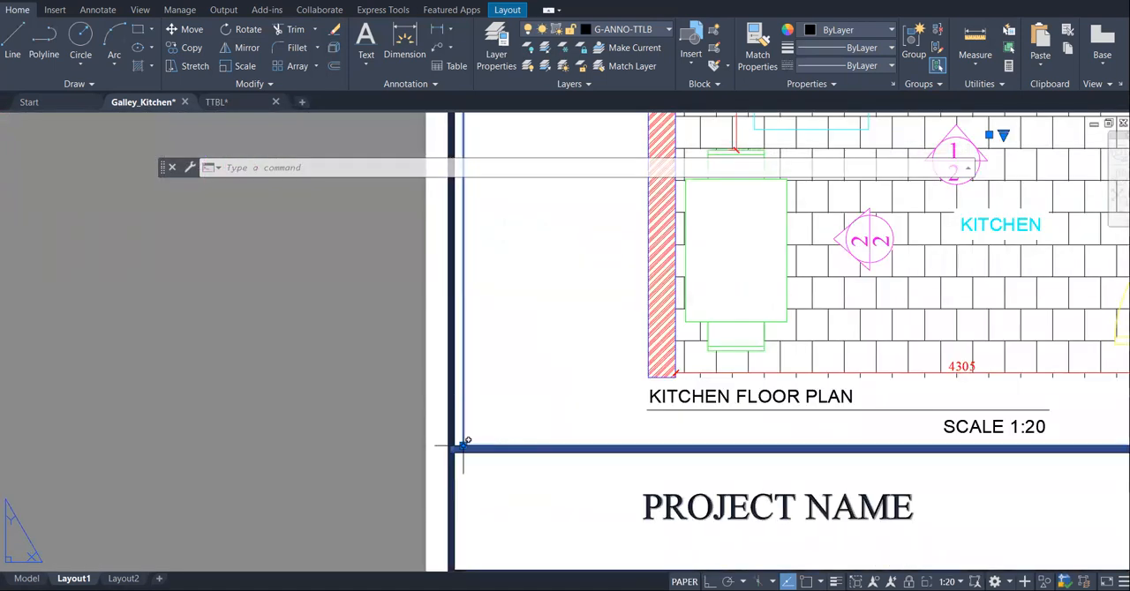
left_click(463, 445)
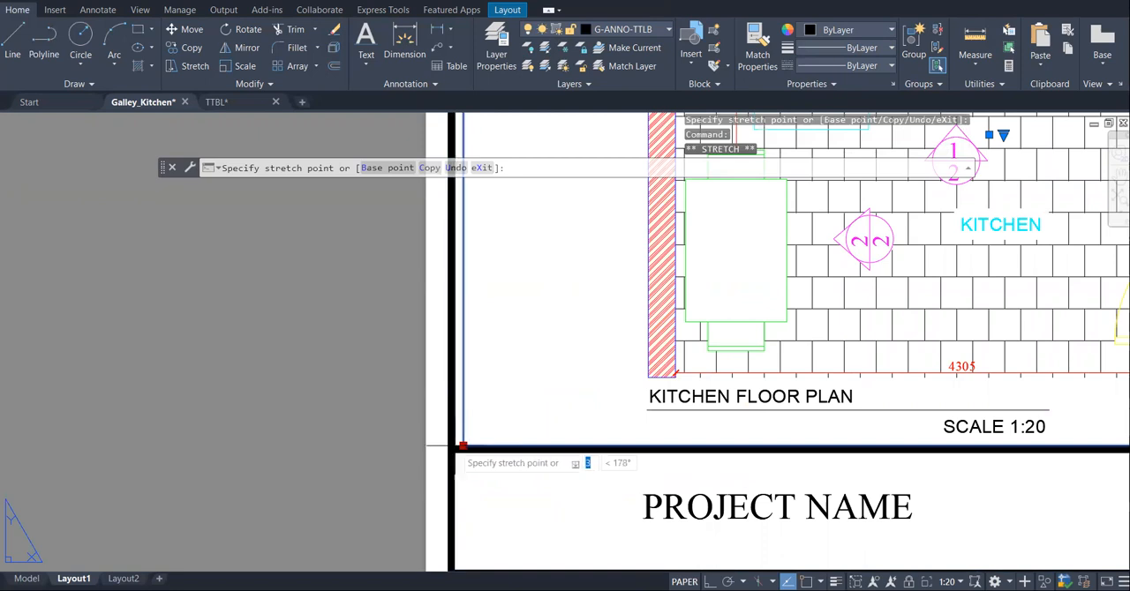
left_click(450, 446)
scroll(432, 468, "down", 4)
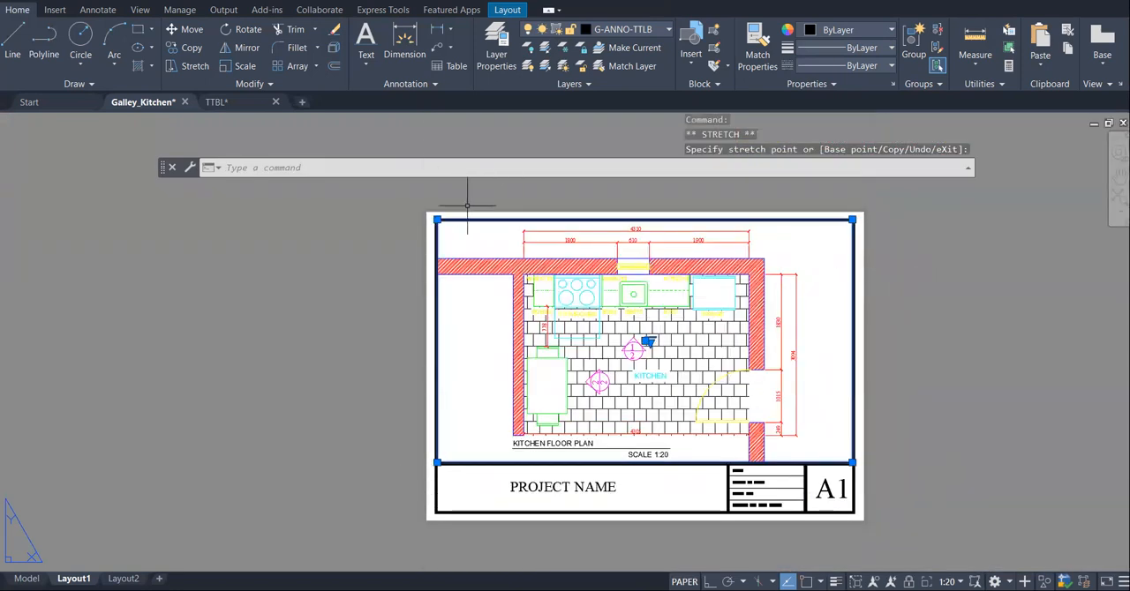
- Adjust the viewport's top-left corner to sit within the thick border line, and clear the selection
scroll(468, 203, "up", 7)
left_click(260, 294)
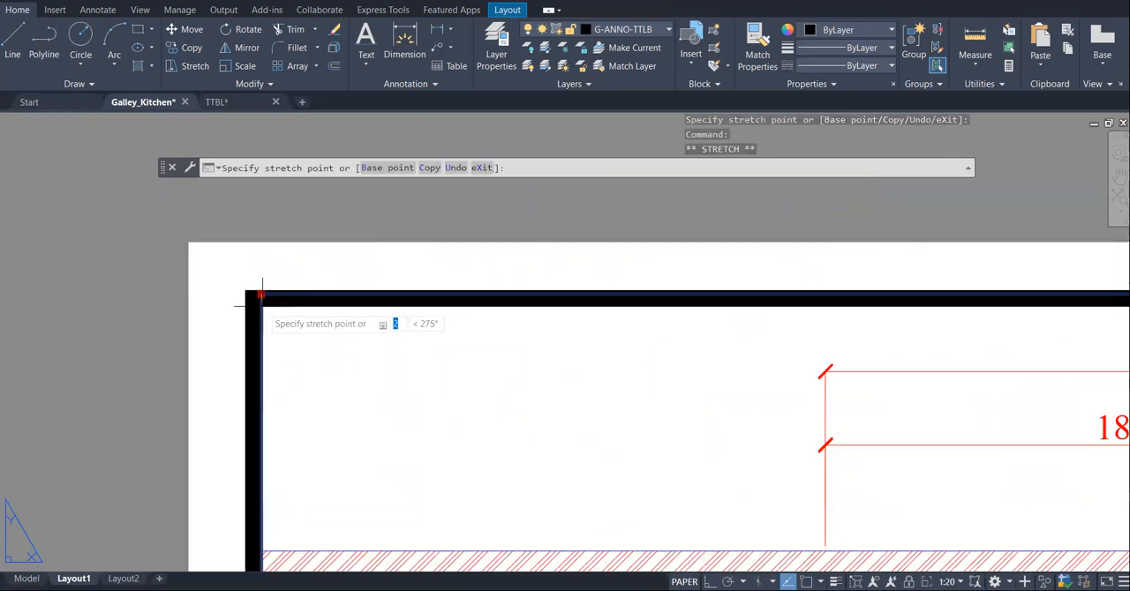
left_click(261, 305)
scroll(285, 235, "down", 7)
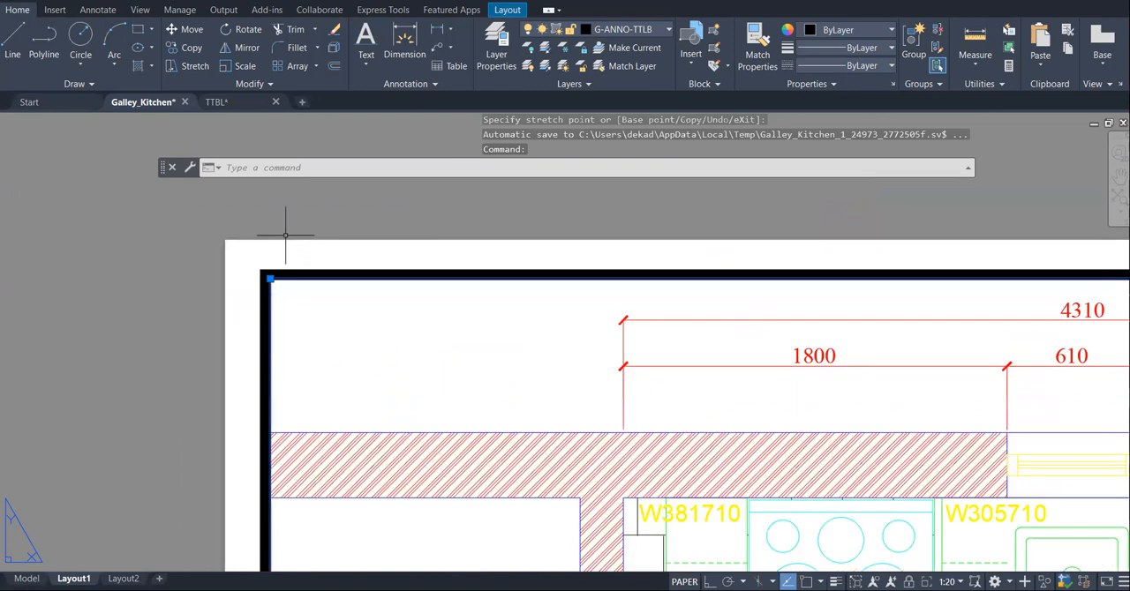
scroll(628, 226, "down", 2)
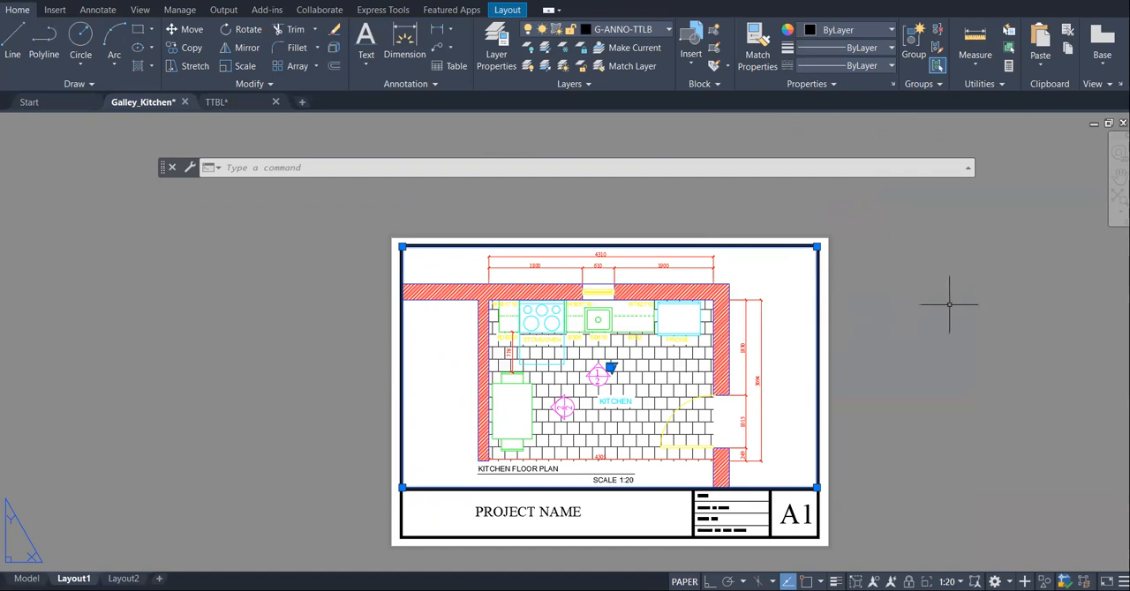
left_click(978, 292)
right_click(967, 300)
key("Escape")
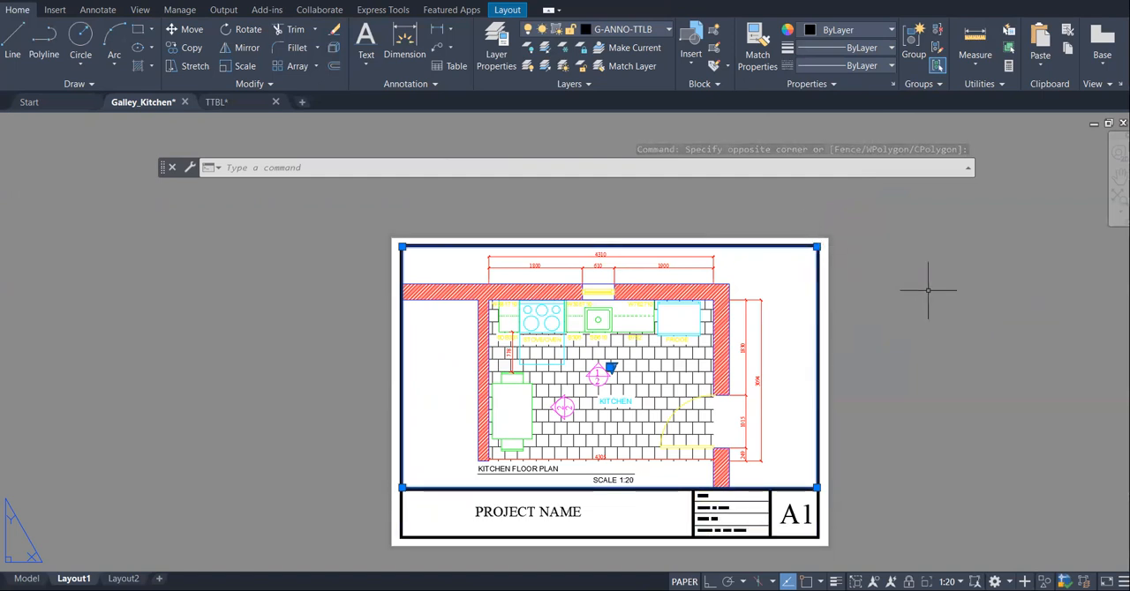
key("Escape")
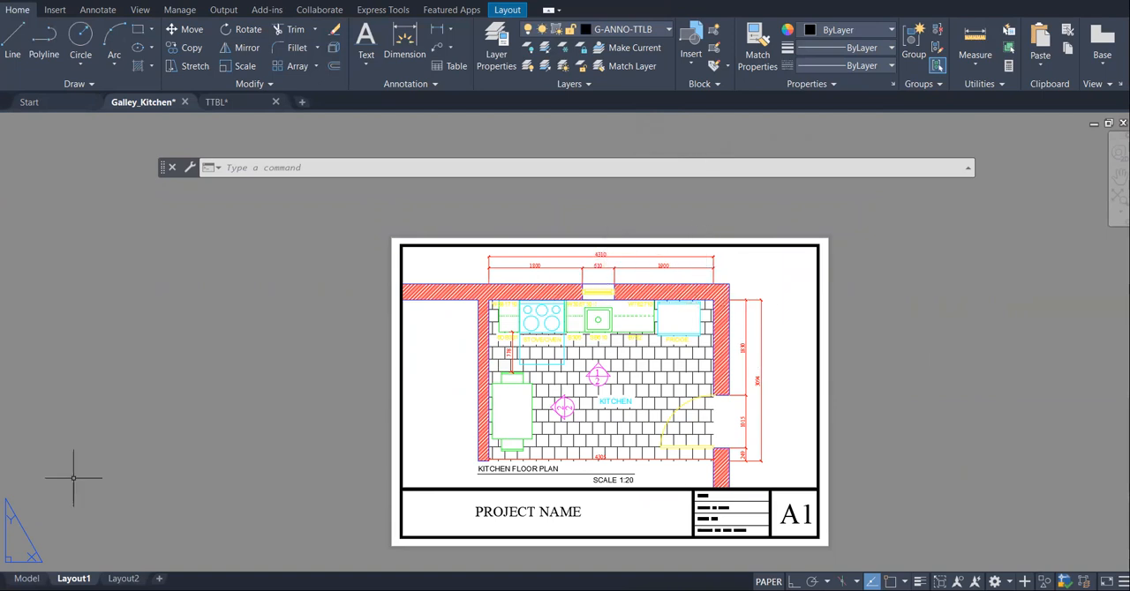
- In model space, move the overall 4310 dimension line above the kitchen floor plan closer to the wall
left_click(27, 578)
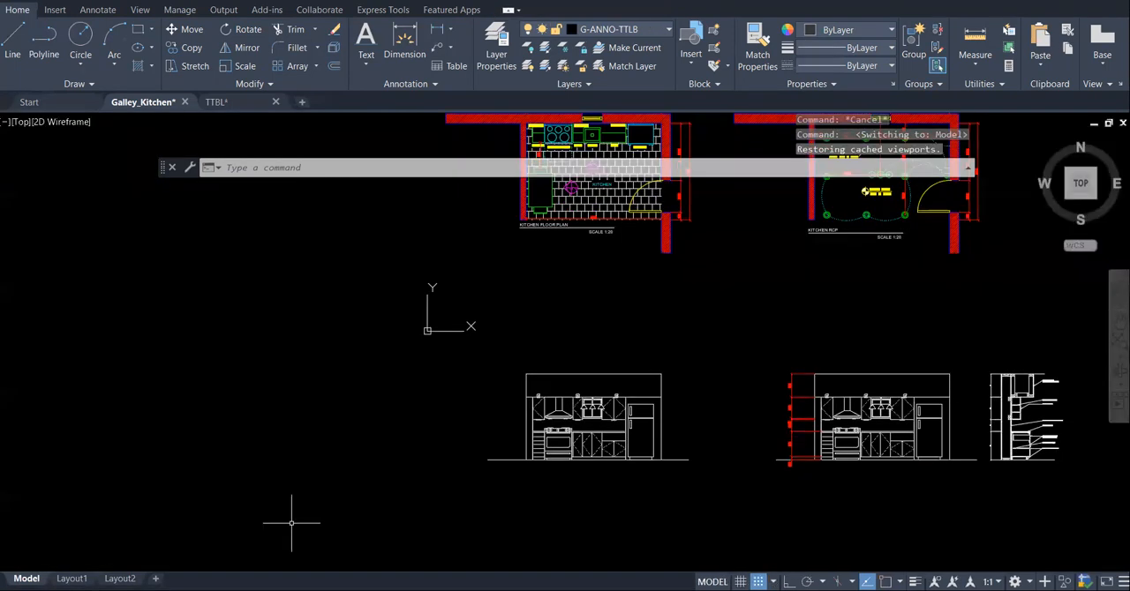
scroll(632, 278, "down", 2)
scroll(618, 212, "up", 6)
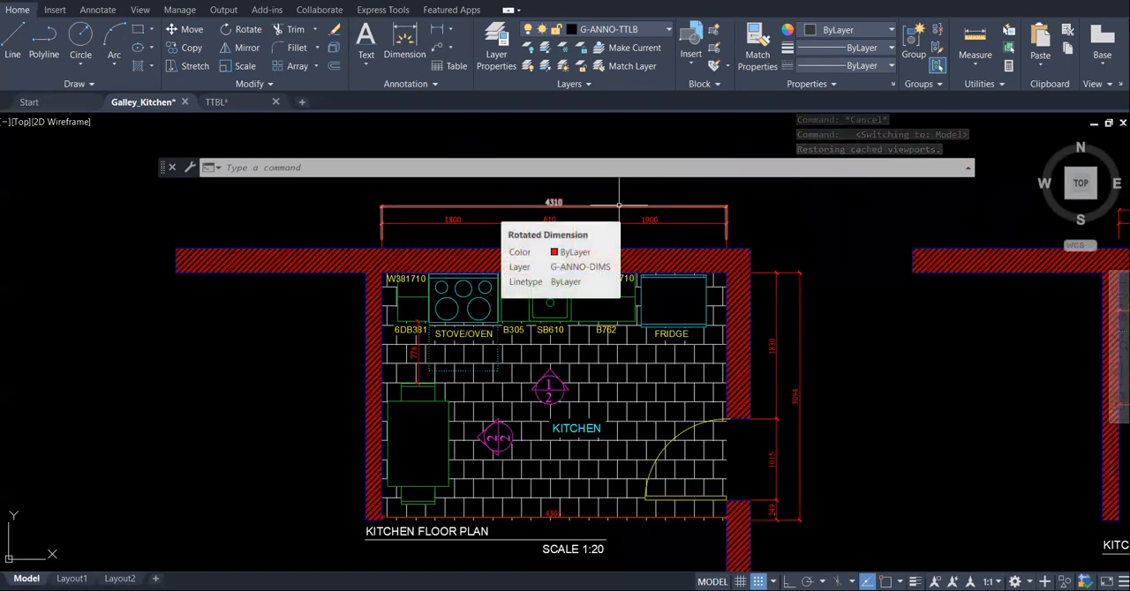
scroll(632, 187, "up", 2)
scroll(632, 187, "up", 2)
left_click(627, 217)
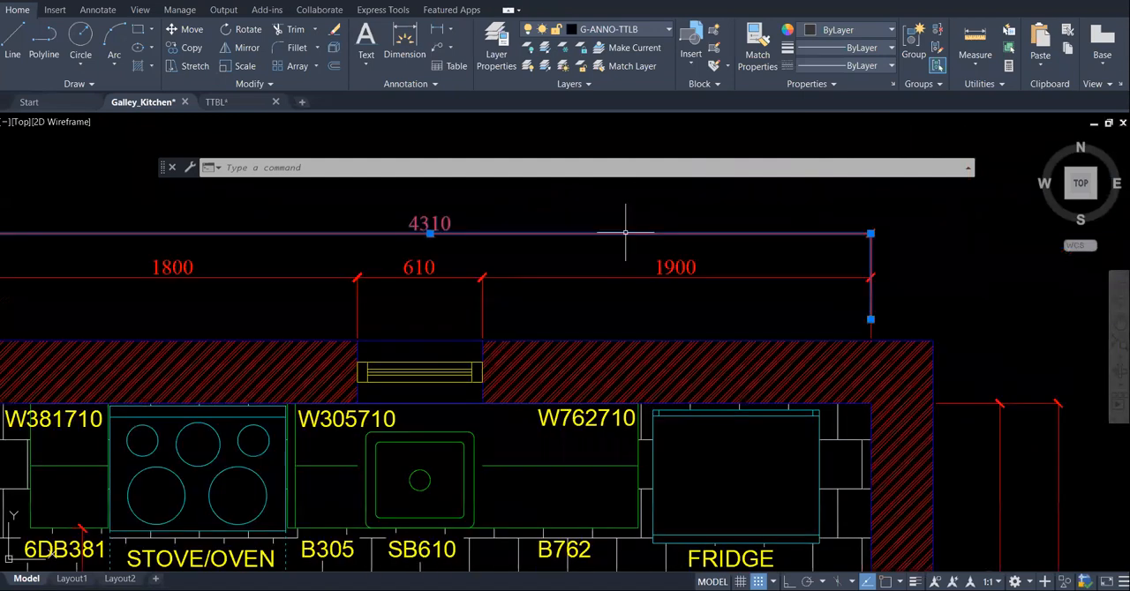
left_click(430, 233)
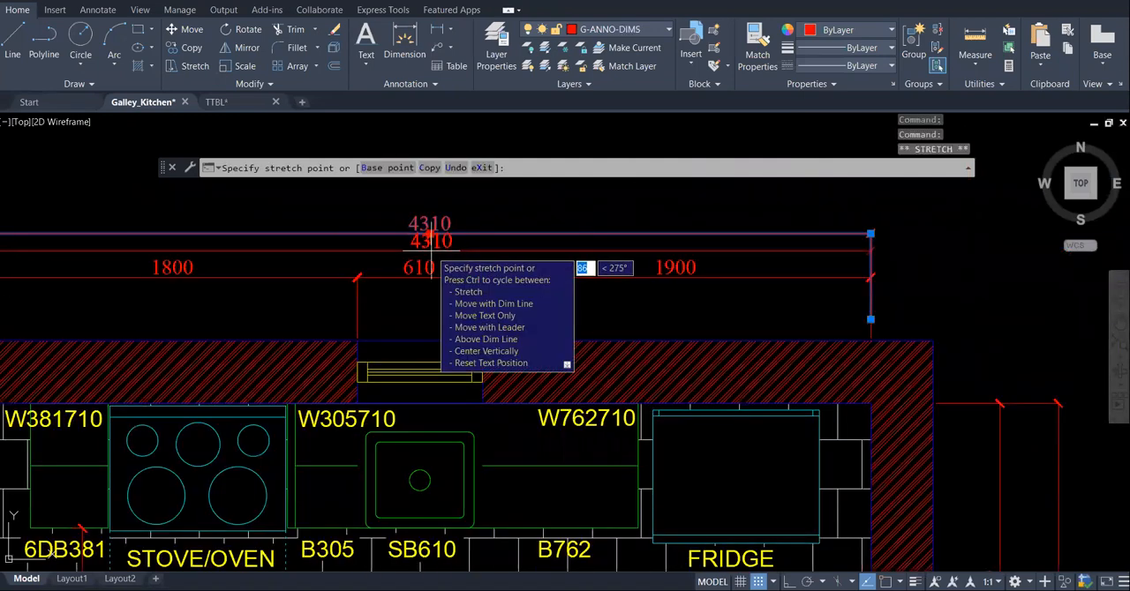
left_click(430, 250)
- Move the 1900 dimension line above the wall at the fridge side of the plan closer to the wall
left_click(629, 278)
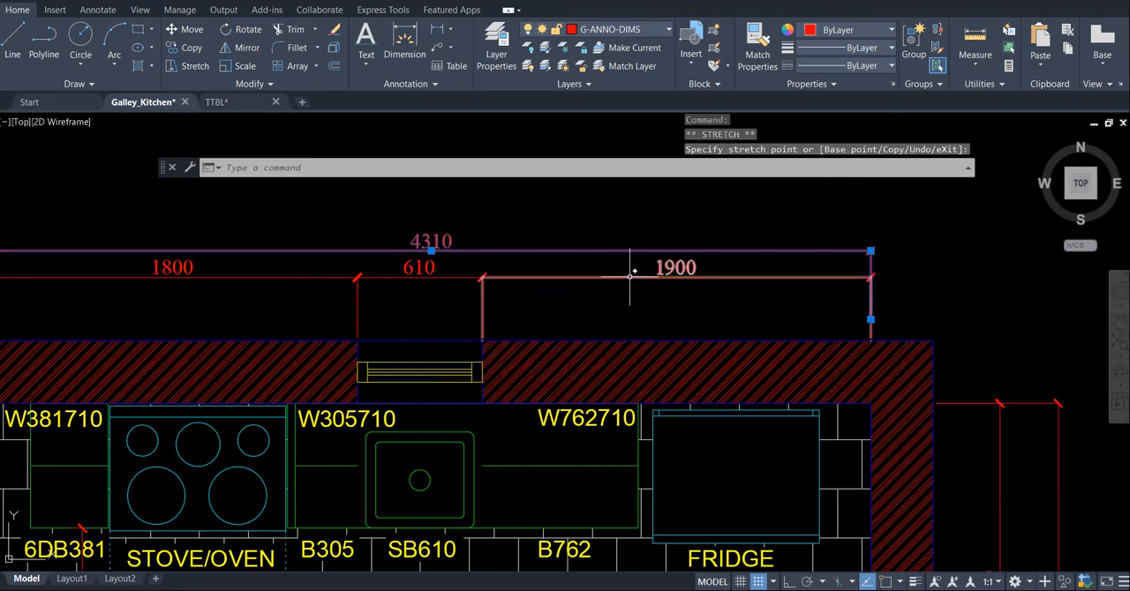
left_click(675, 278)
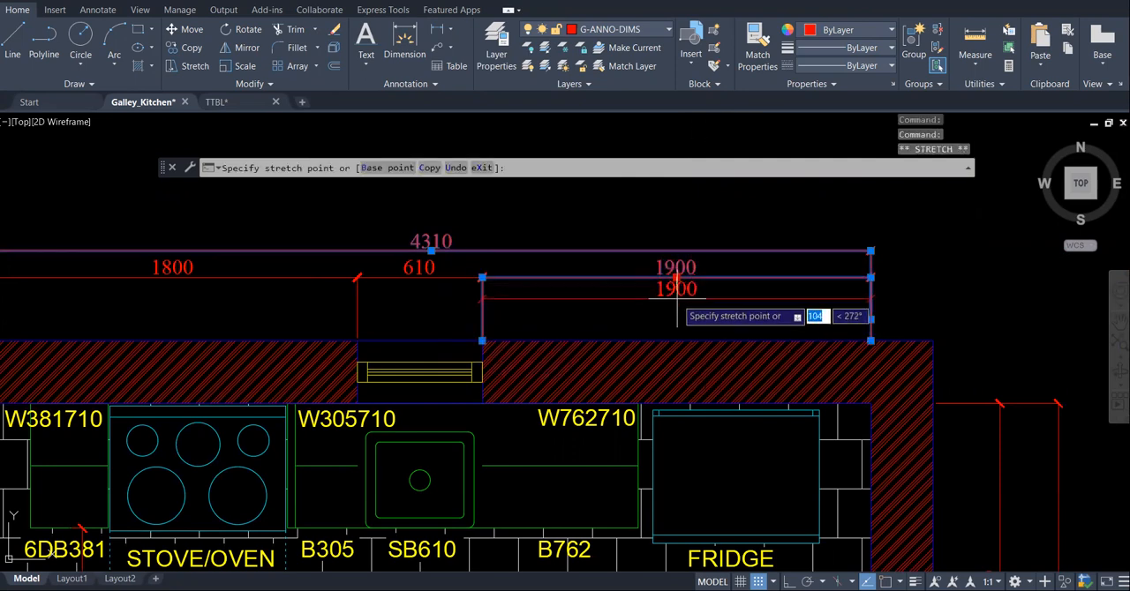
left_click(676, 299)
- Move the 610 window dimension line down toward the wall, roughly level with the 1900 dimension line
left_click(416, 277)
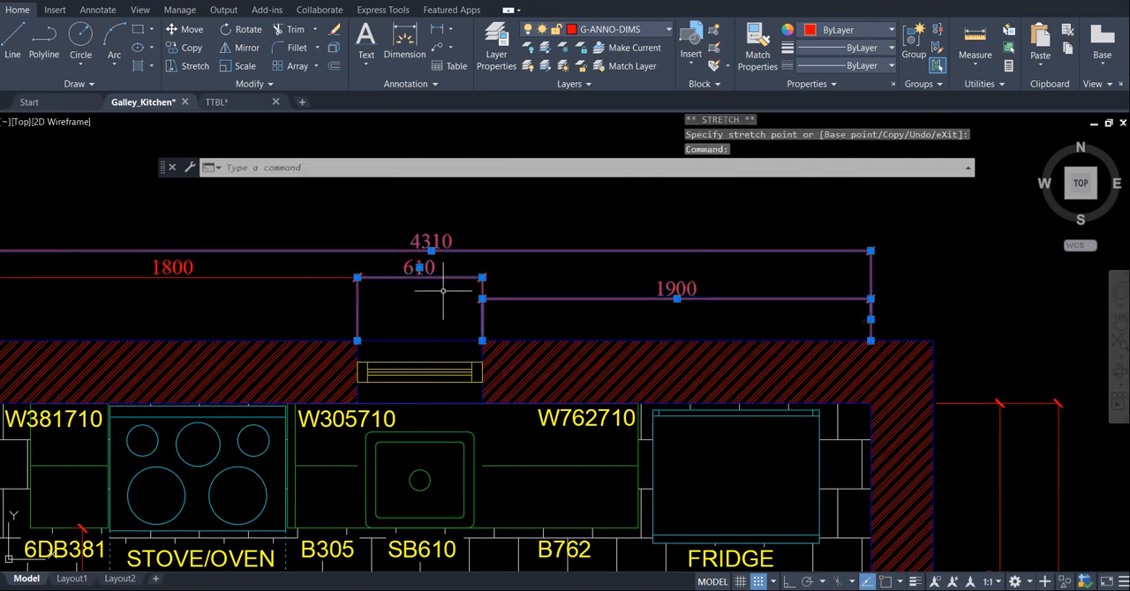
left_click(420, 266)
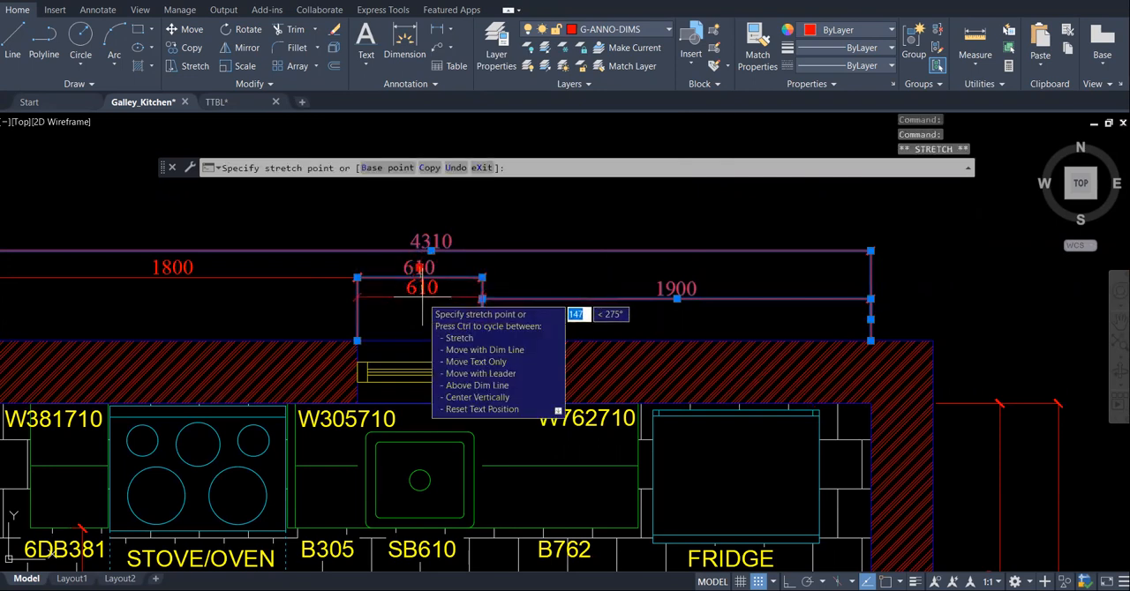
left_click(421, 298)
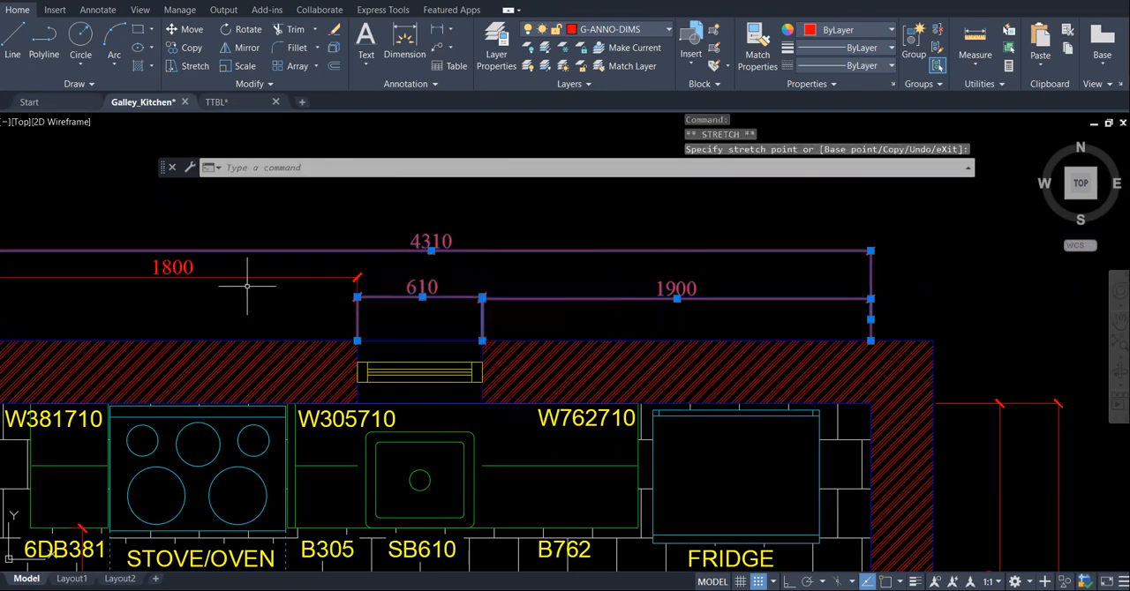
- Move the 1800 dimension line above the stove side down toward the wall, level with the 610 dimension line
left_click(171, 277)
left_click(171, 276)
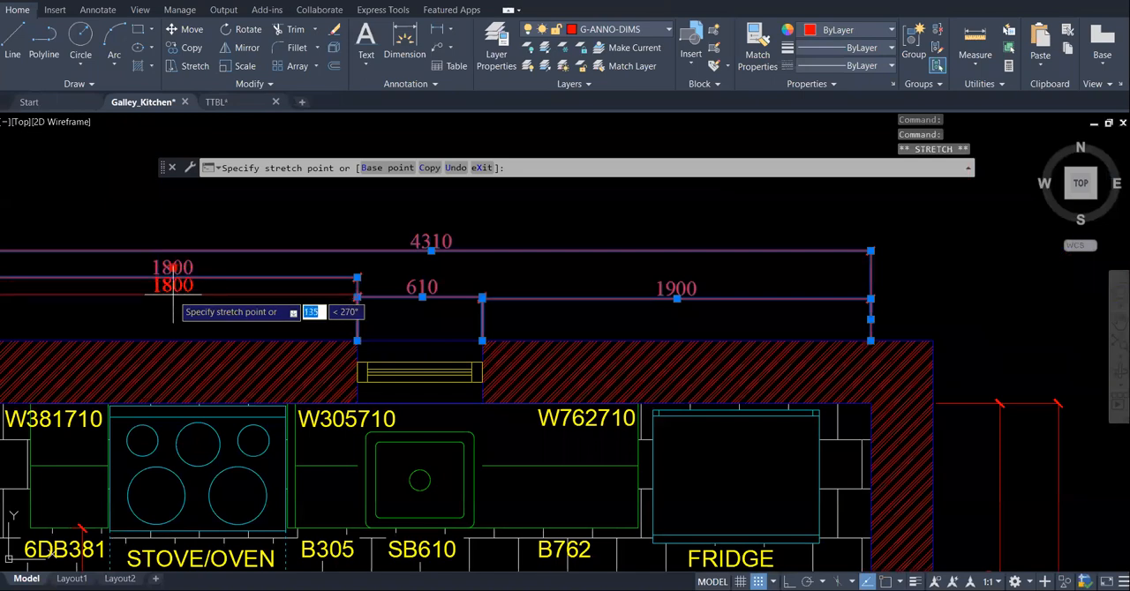
left_click(174, 296)
scroll(753, 221, "down", 2)
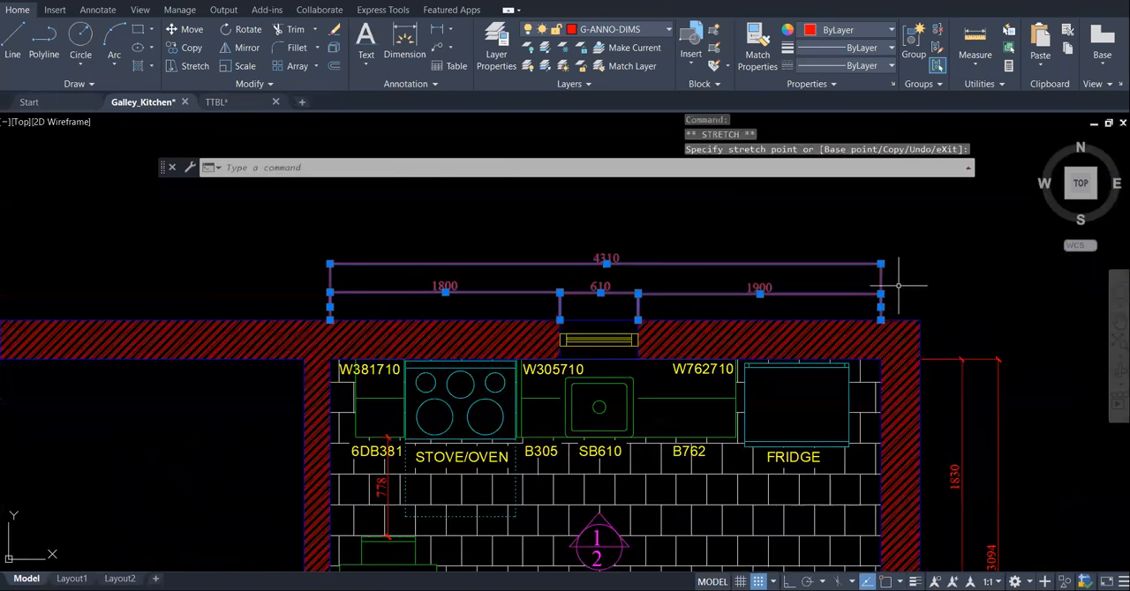
- Return to Layout1 and lock the kitchen floor plan viewport at its 1:20 scale
left_click(71, 578)
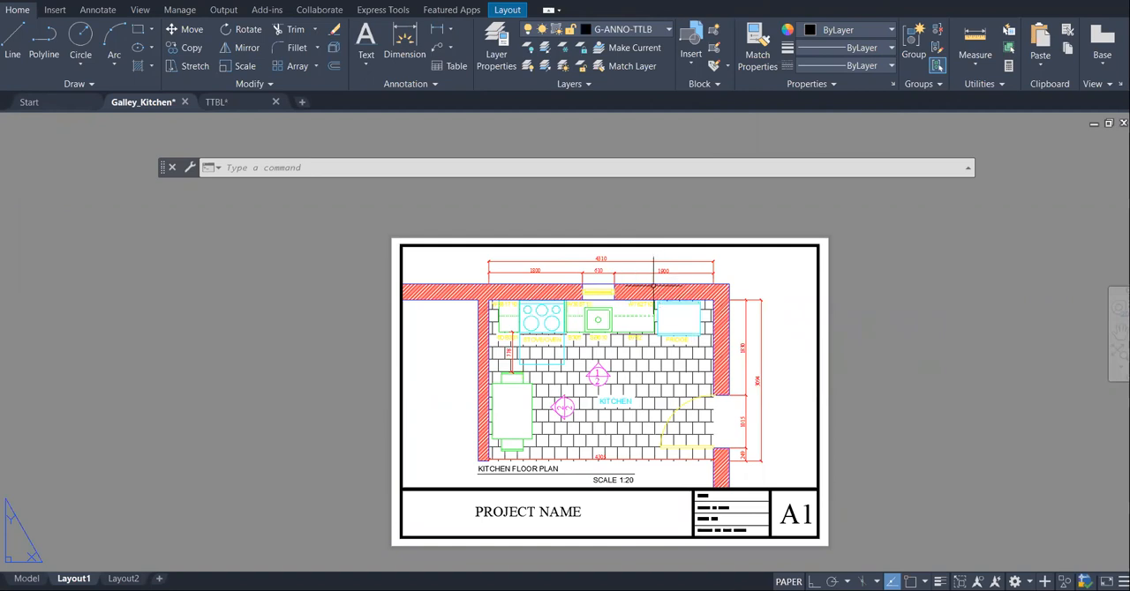
left_click(27, 578)
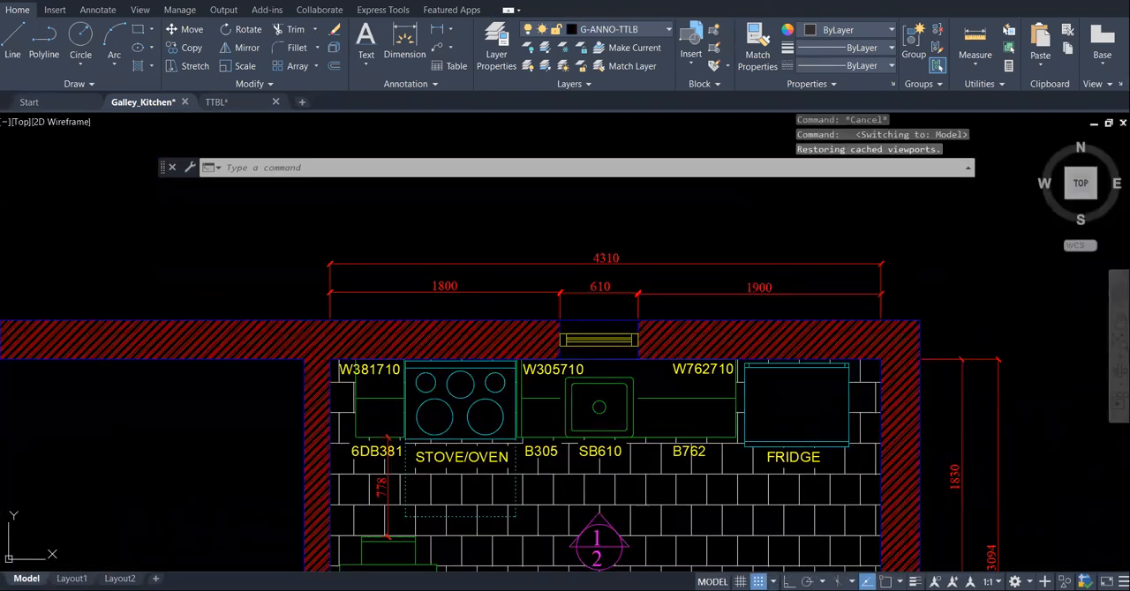
left_click(72, 578)
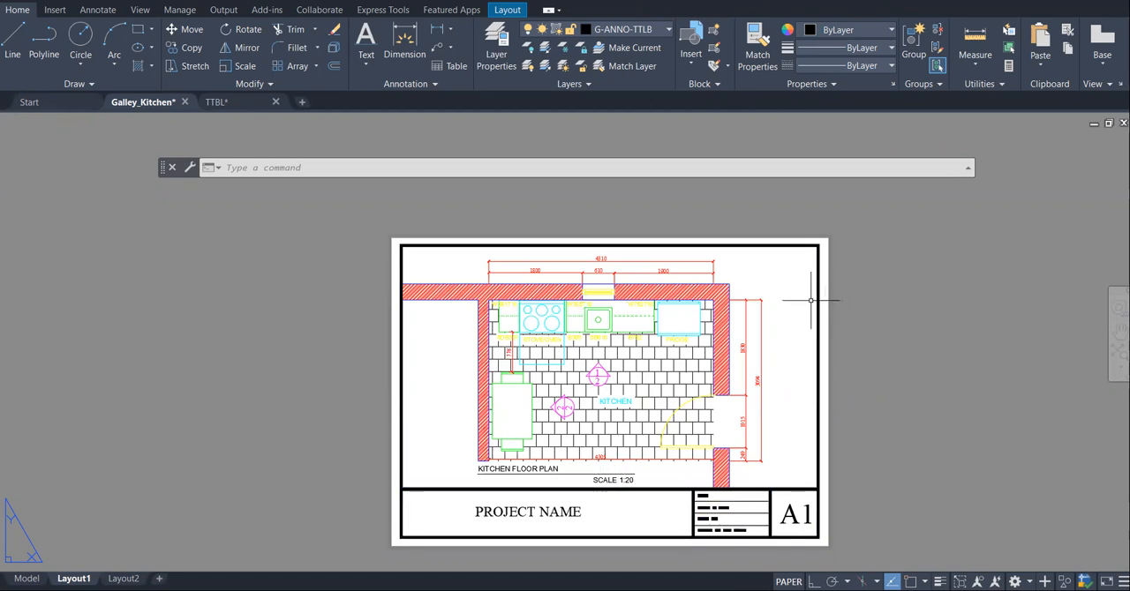
left_click(812, 247)
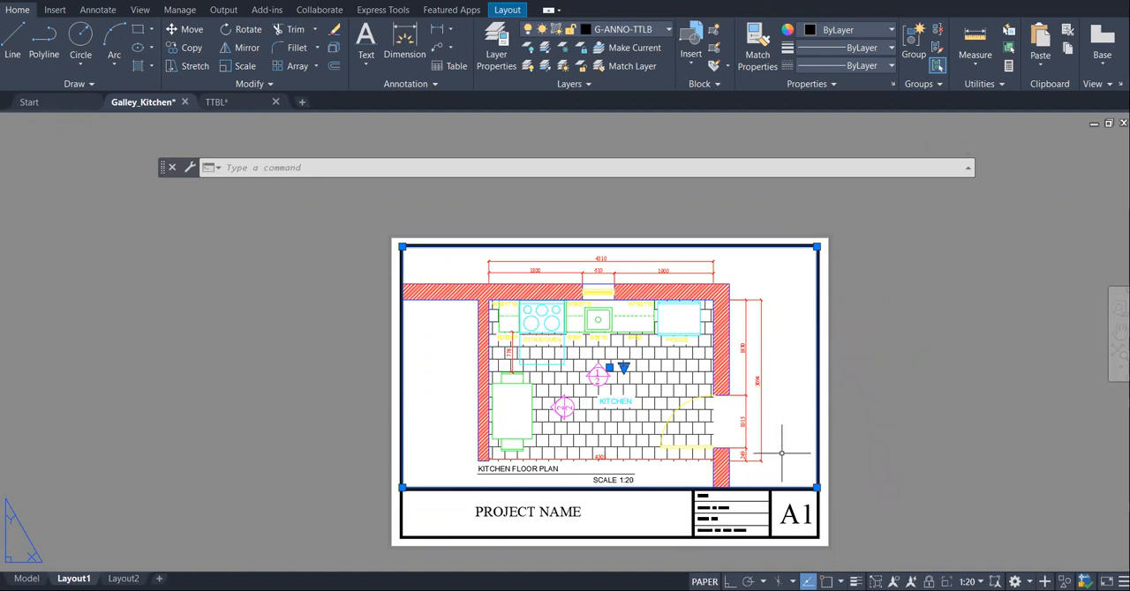
left_click(929, 581)
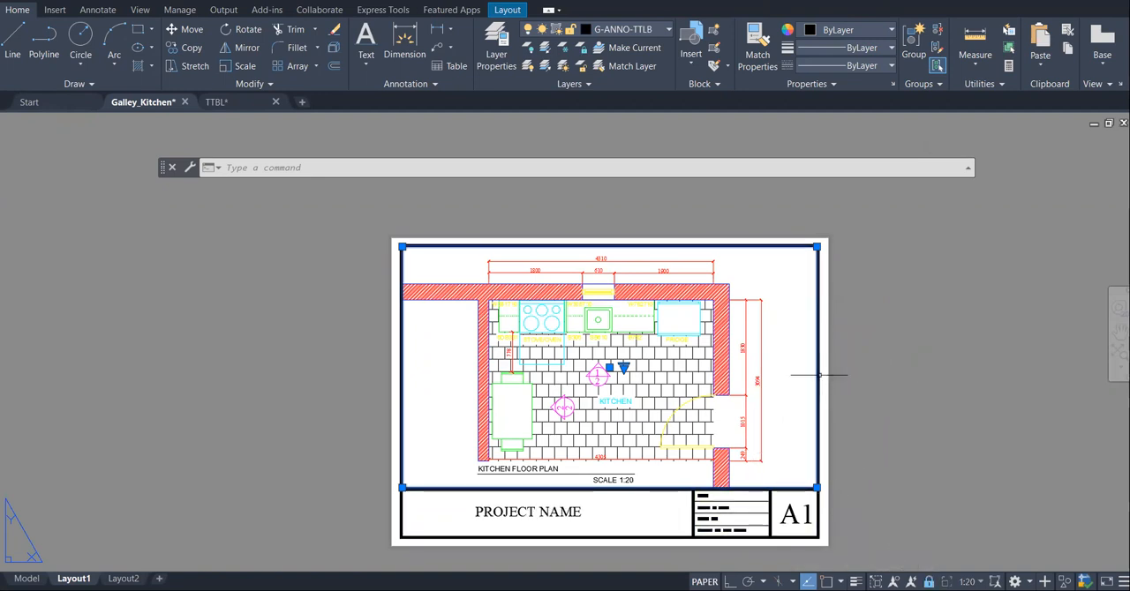